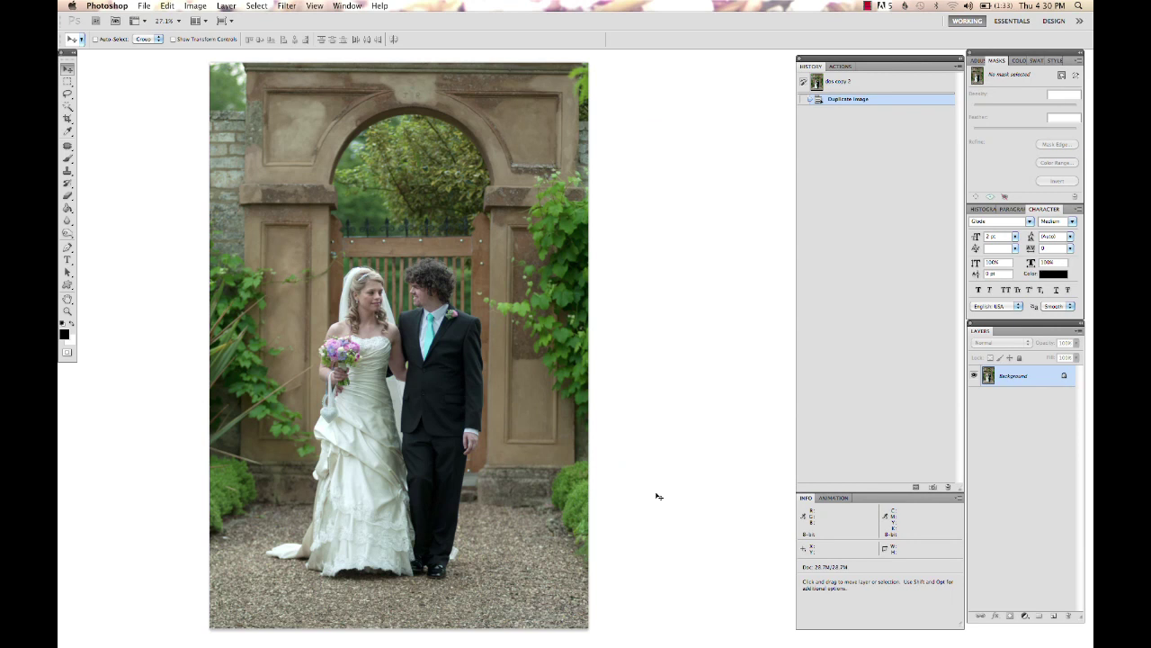
Switch from History to the Actions list to show the Fresh Wonderland TWO action set
{"action": "left_click", "coordinate": [841, 66]}
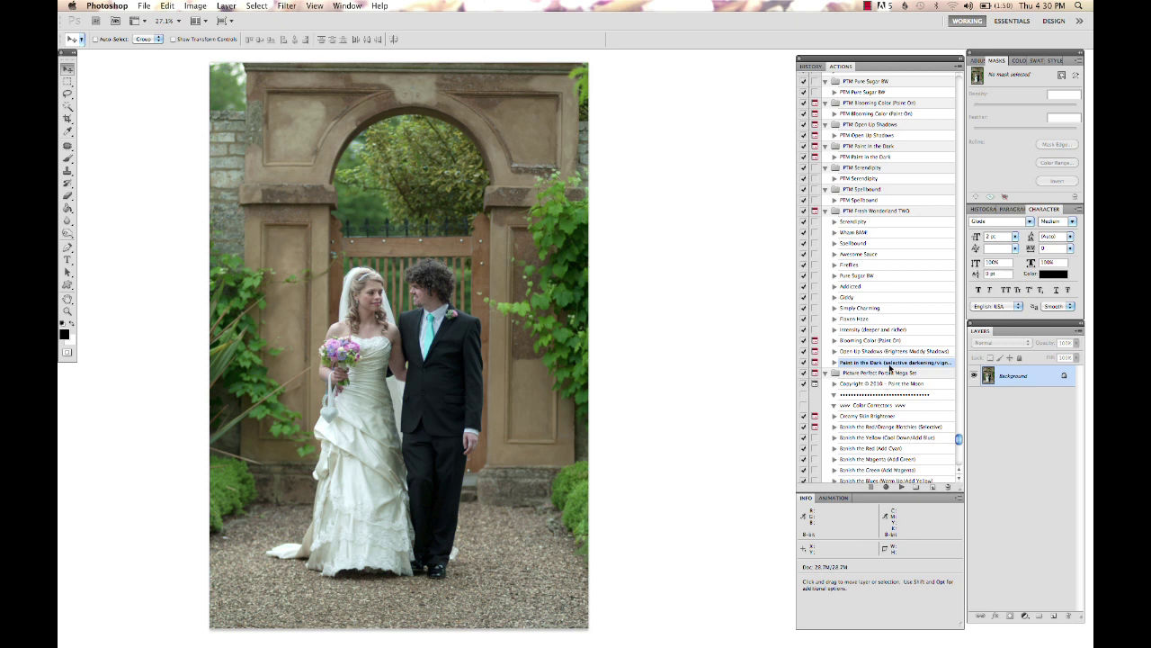
Run the Wham BAM! action and set its Make Lighter layer to 20% opacity
{"action": "left_click", "coordinate": [854, 233]}
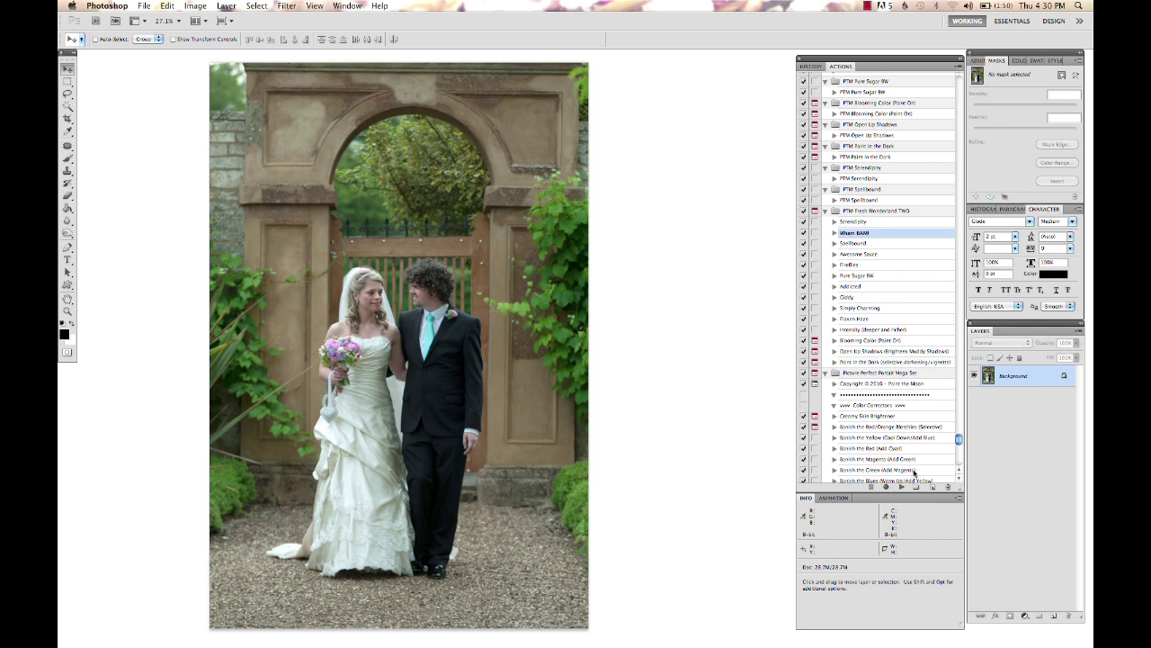
{"action": "left_click", "coordinate": [900, 487]}
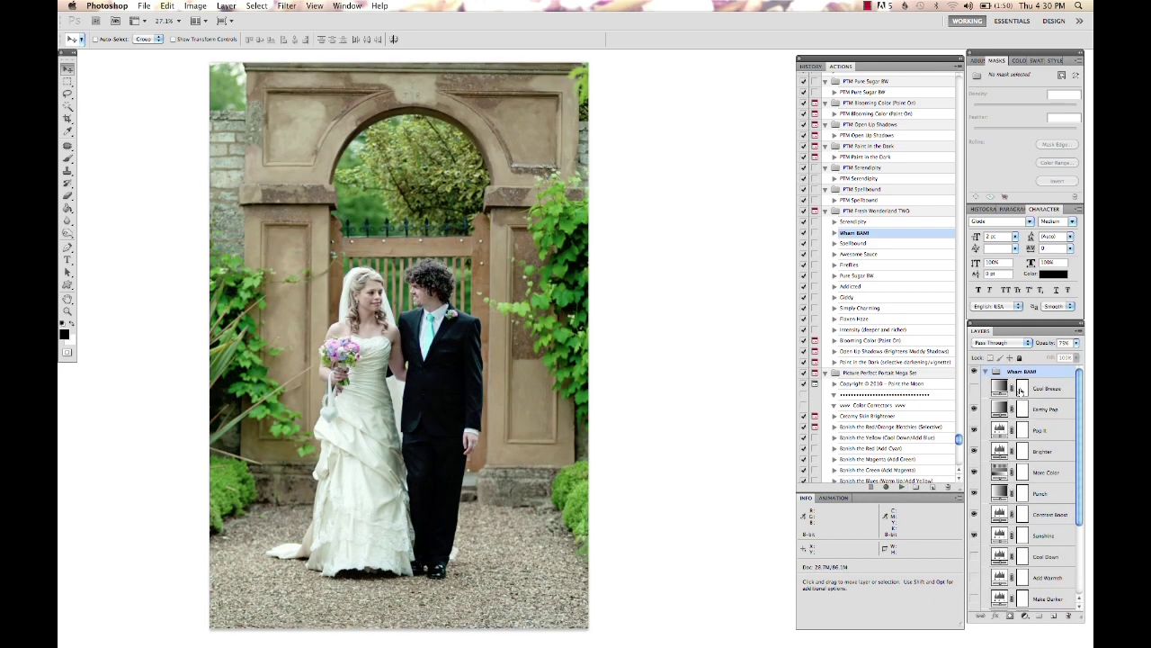
{"action": "scroll", "coordinate": [1013, 391], "scroll_direction": "down", "scroll_amount": 3}
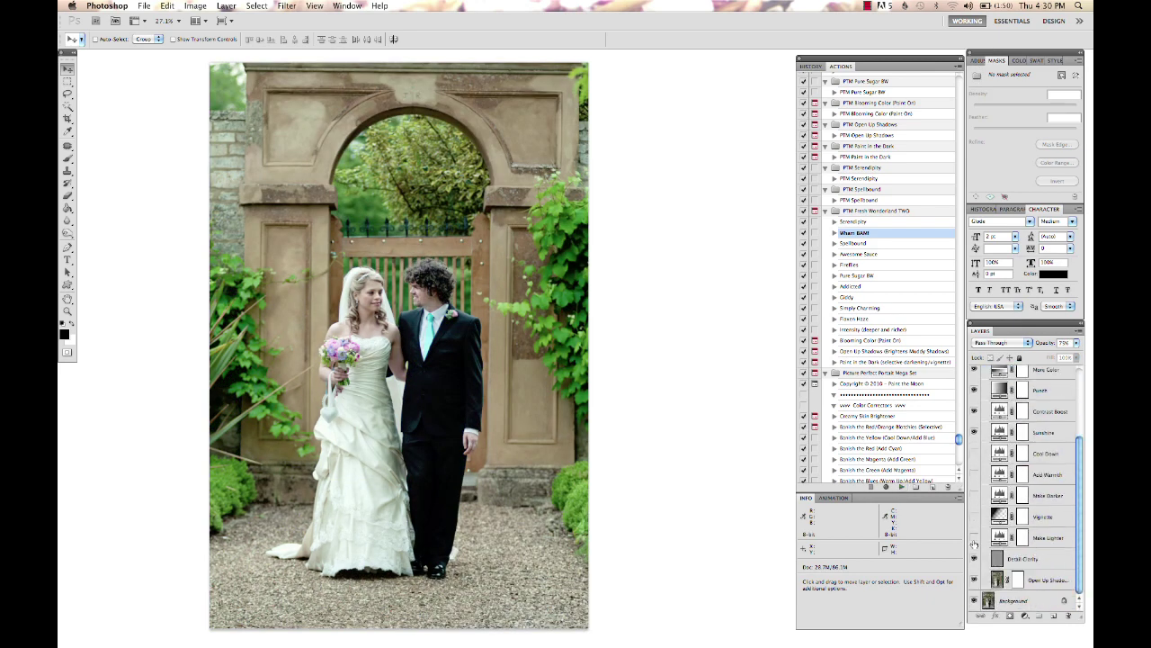
{"action": "left_click", "coordinate": [1030, 540]}
{"action": "left_click", "coordinate": [974, 538]}
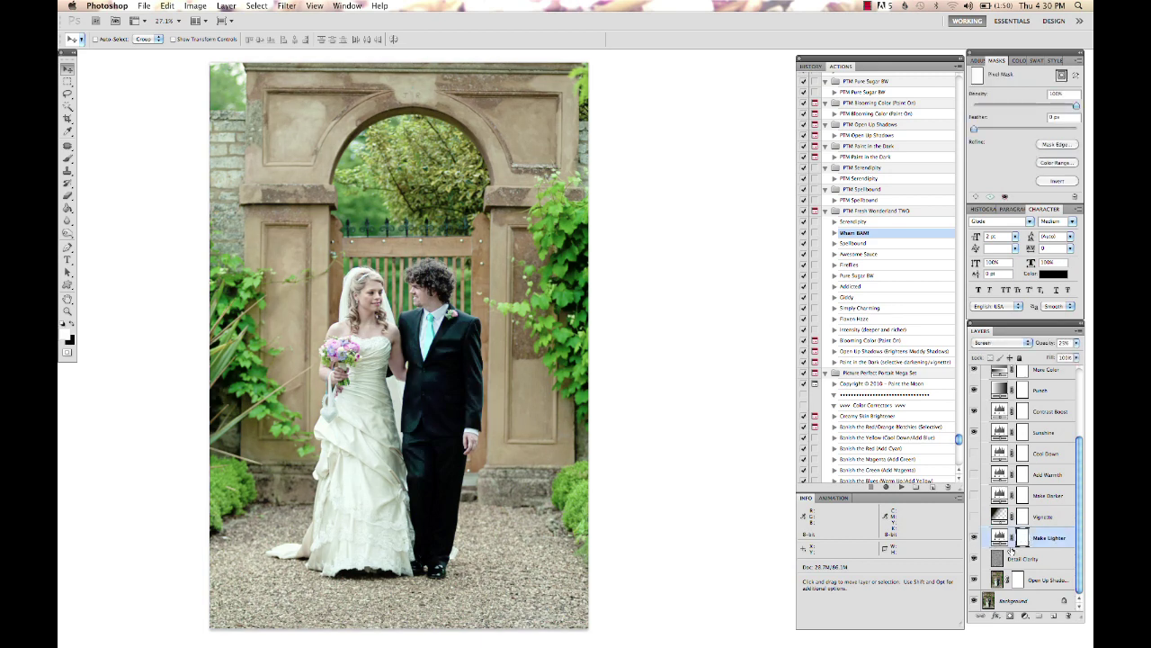
{"action": "left_click_drag", "start_coordinate": [1040, 345], "coordinate": [1037, 345]}
Raise the Open Up Shadows opacity, then collapse and hide the Wham BAM! group
{"action": "left_click", "coordinate": [1017, 583]}
{"action": "left_click_drag", "start_coordinate": [1037, 343], "coordinate": [1086, 356]}
{"action": "scroll", "coordinate": [1046, 481], "scroll_direction": "up", "scroll_amount": 2}
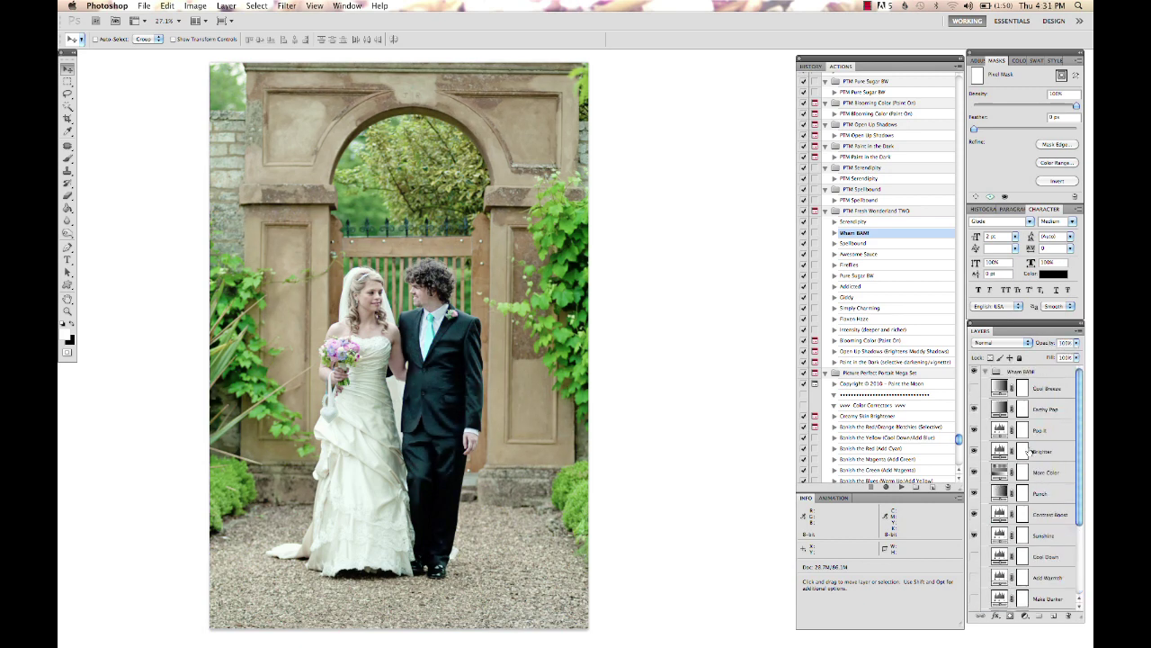
{"action": "left_click", "coordinate": [986, 373]}
{"action": "left_click", "coordinate": [973, 371]}
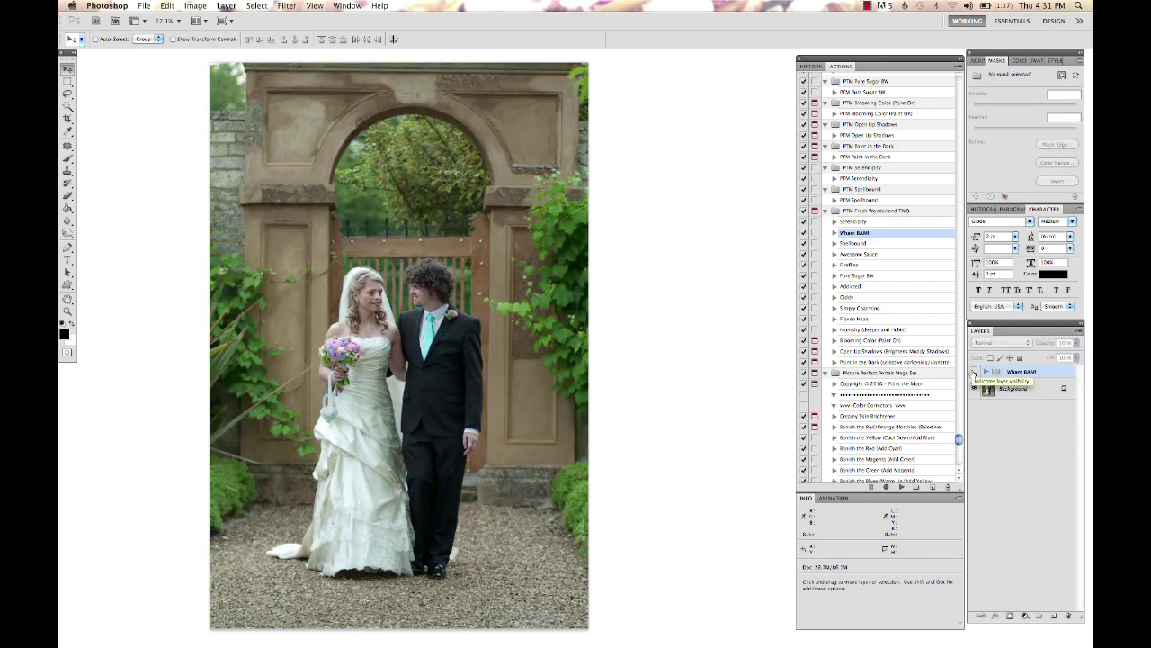
Make the Wham BAM! group visible again and flatten the image into the Background
{"action": "left_click", "coordinate": [973, 371]}
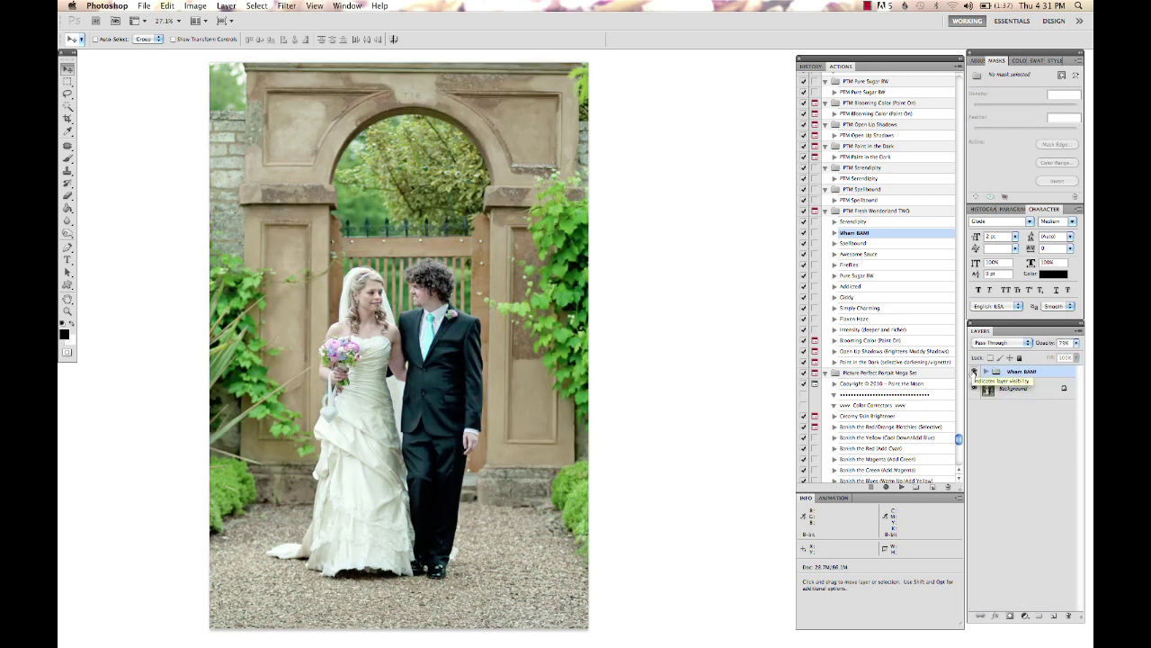
{"action": "right_click", "coordinate": [1029, 393]}
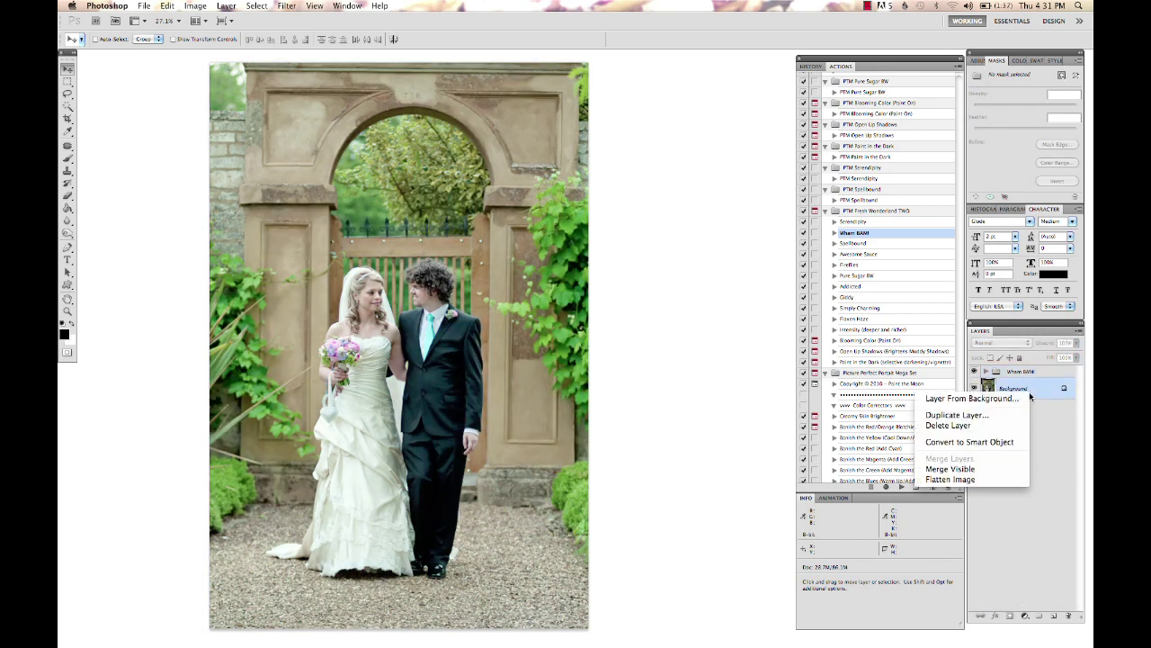
{"action": "left_click", "coordinate": [1014, 480]}
{"action": "key", "text": "Return"}
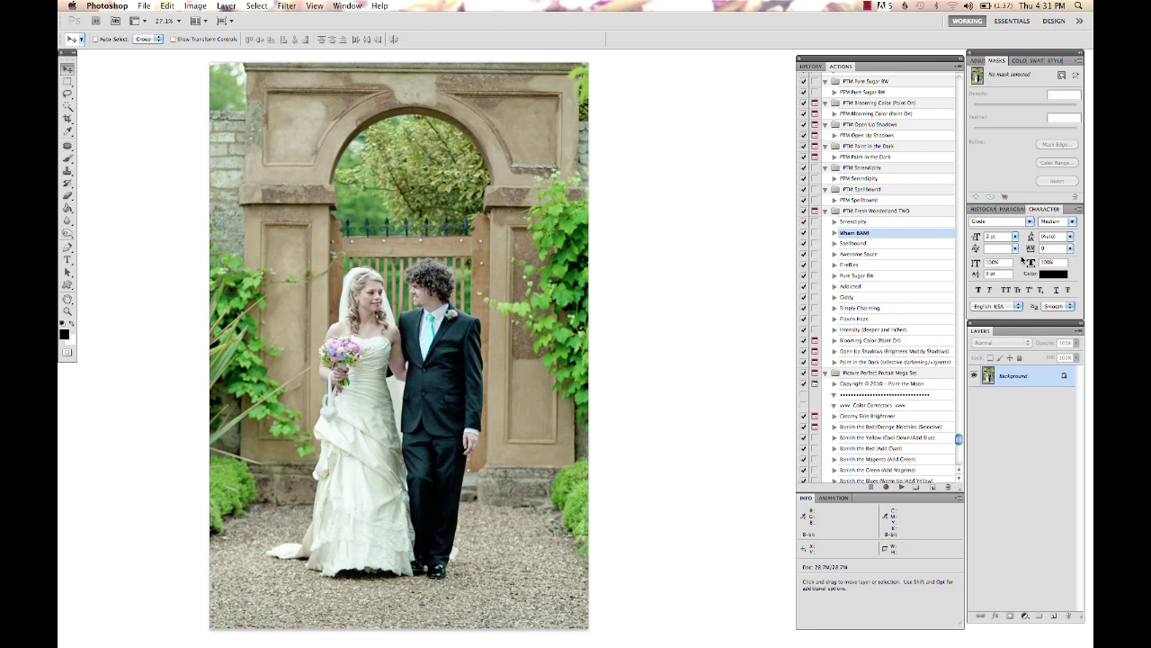
Compare with the original snapshot in History, restore the Flatten Image state, and return to Actions
{"action": "left_click", "coordinate": [810, 66]}
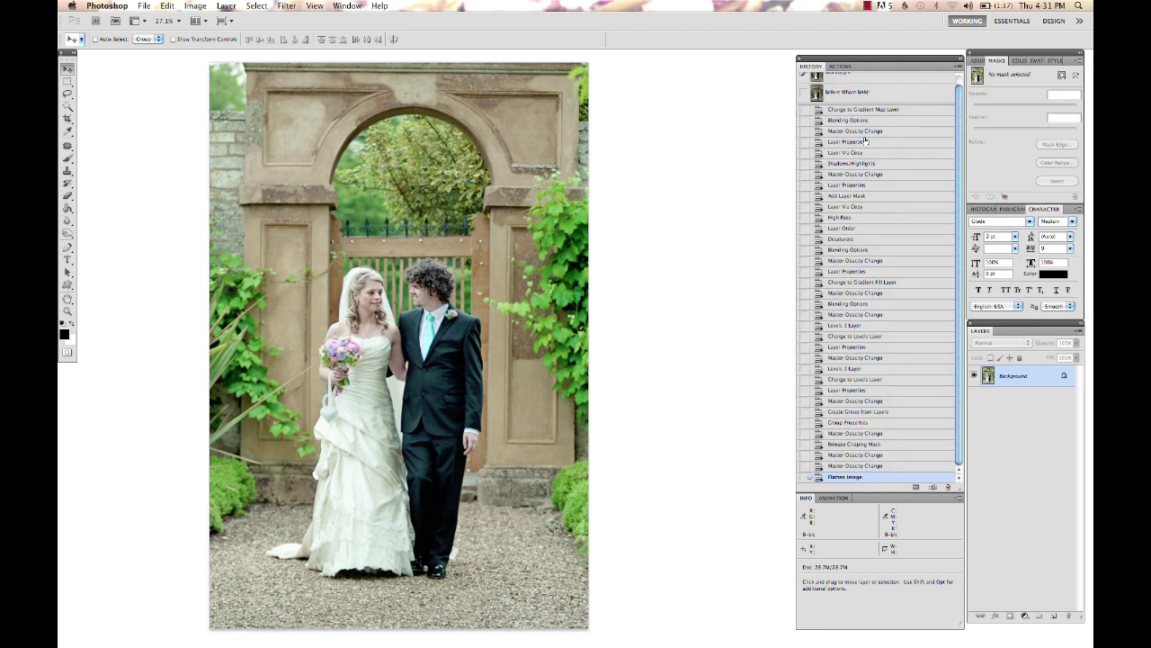
{"action": "scroll", "coordinate": [888, 162], "scroll_direction": "up", "scroll_amount": 1}
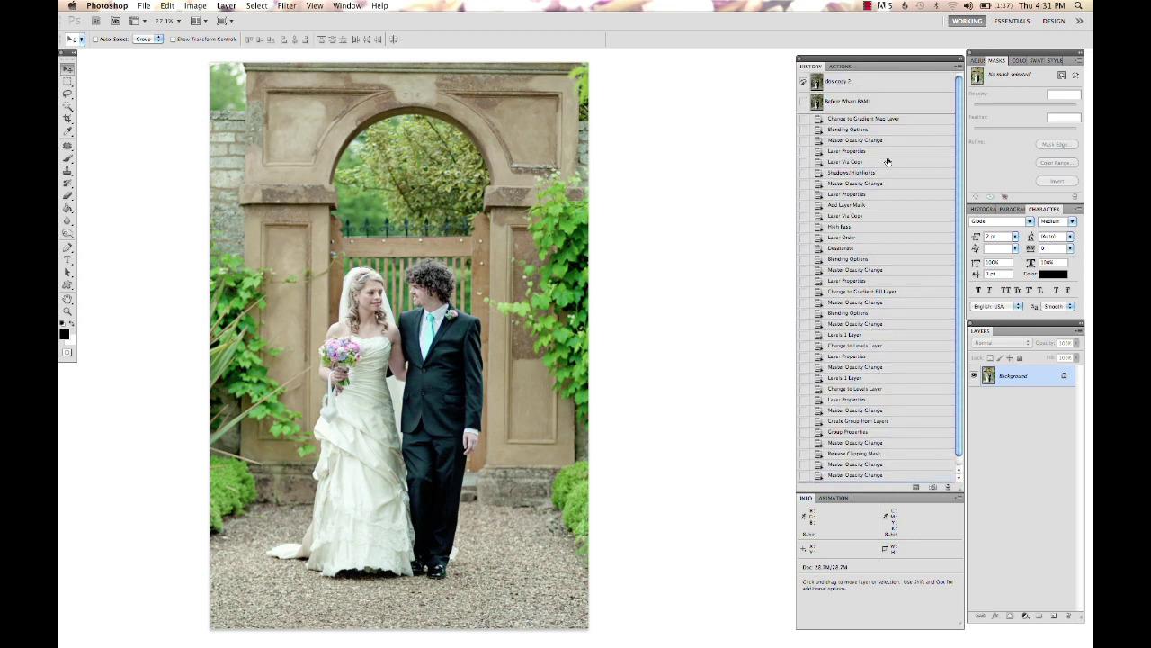
{"action": "left_click", "coordinate": [884, 107]}
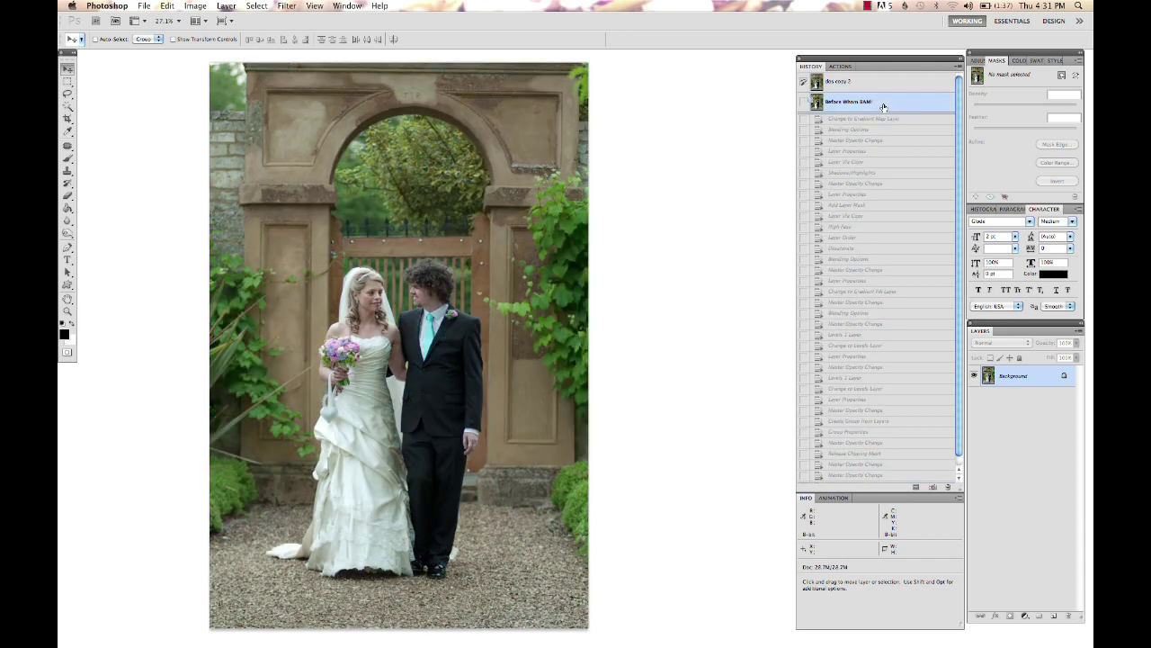
{"action": "scroll", "coordinate": [888, 314], "scroll_direction": "down", "scroll_amount": 1}
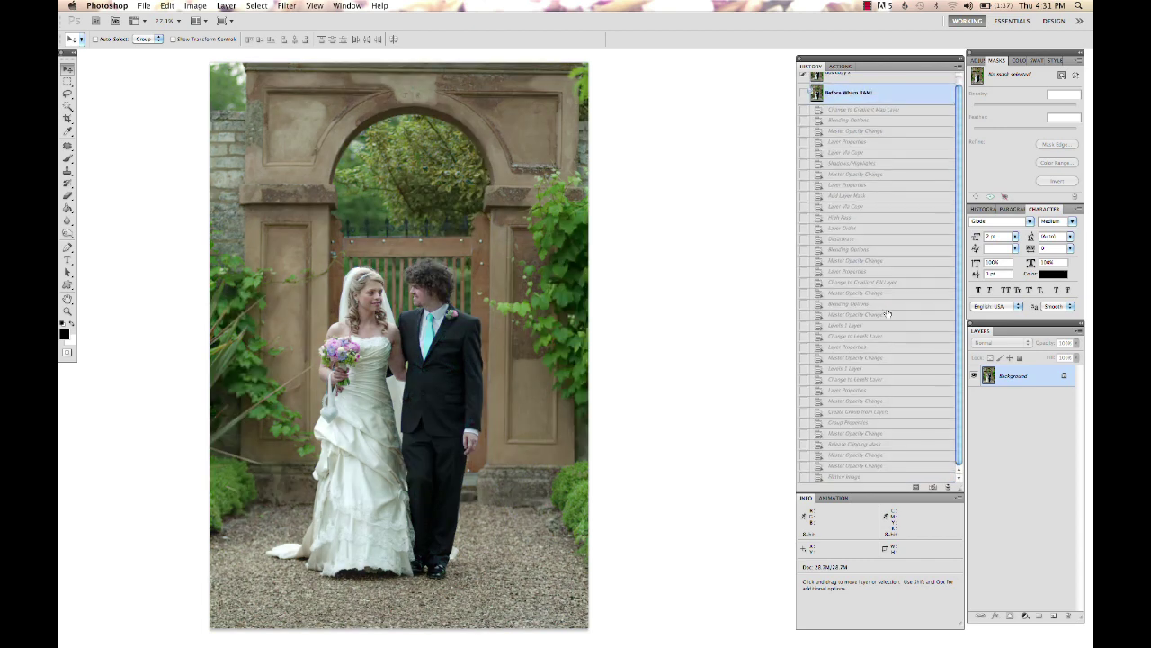
{"action": "left_click", "coordinate": [861, 477]}
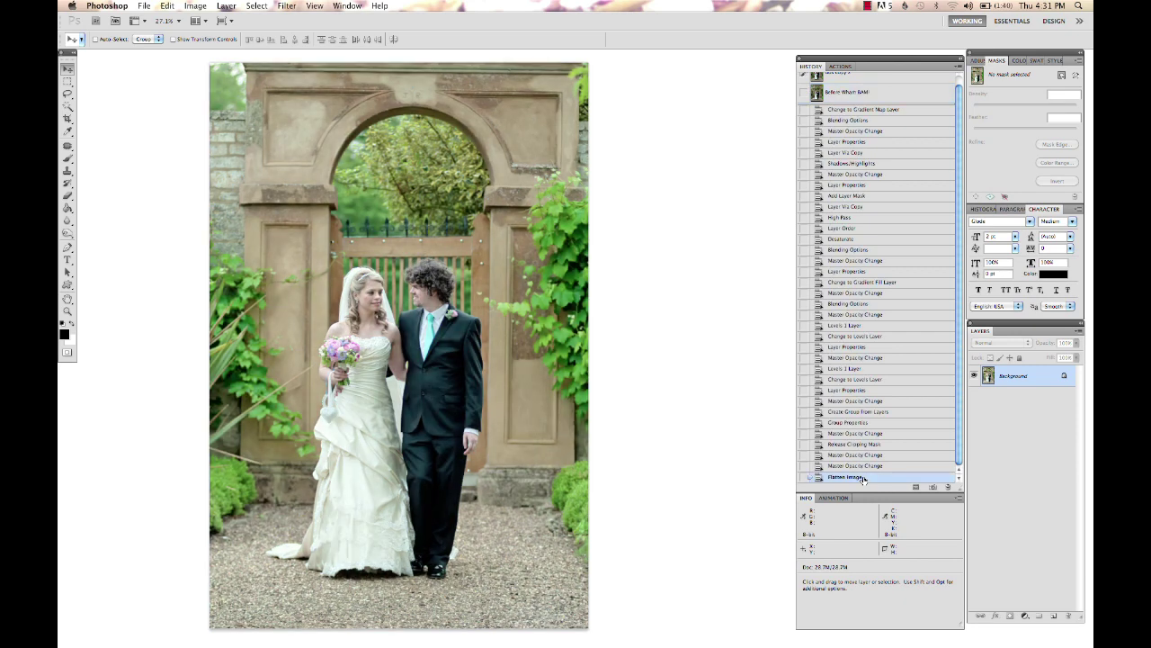
{"action": "left_click", "coordinate": [839, 67]}
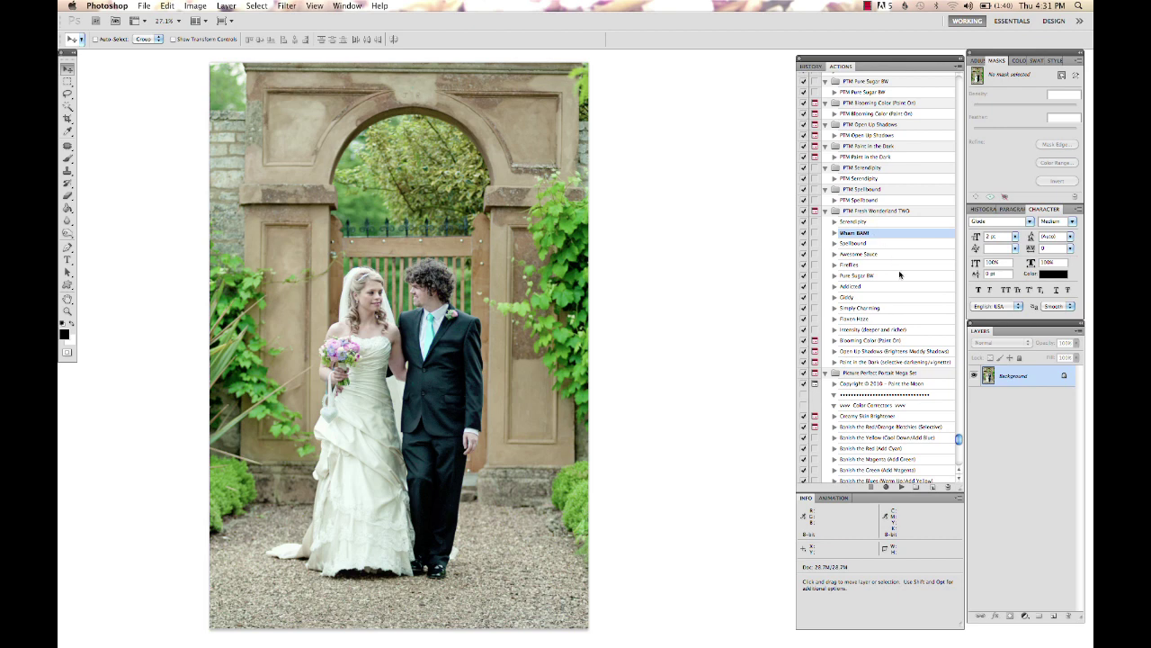
Run the Serendipity action and hide its Make It Lighter layer
{"action": "left_click", "coordinate": [870, 223]}
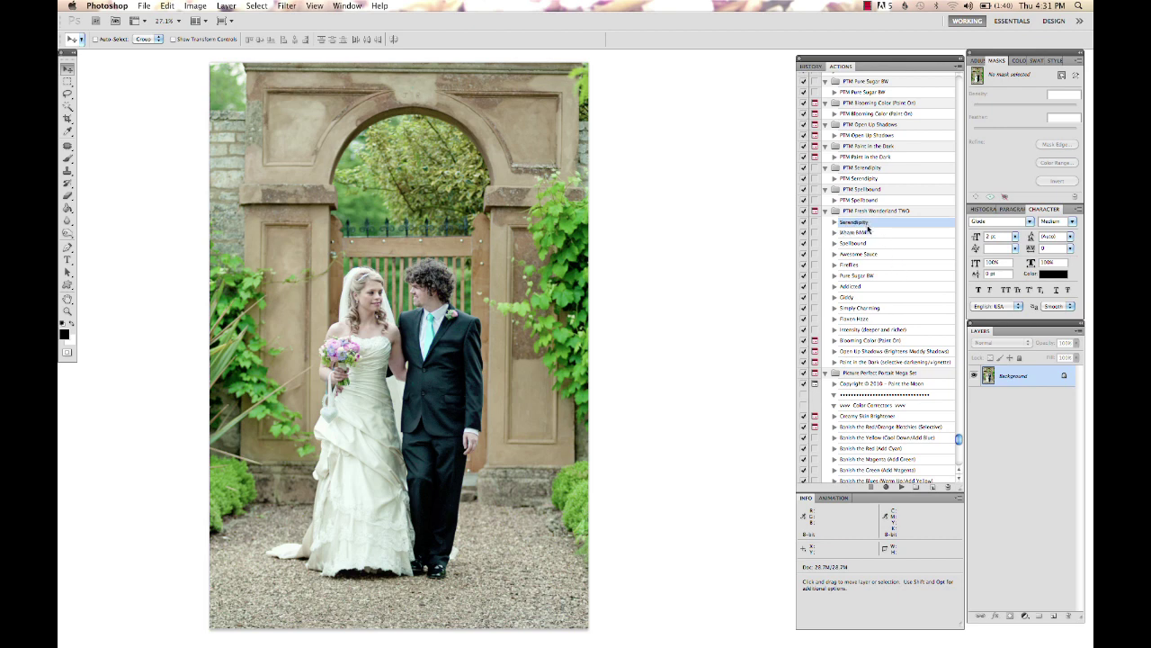
{"action": "left_click", "coordinate": [899, 487]}
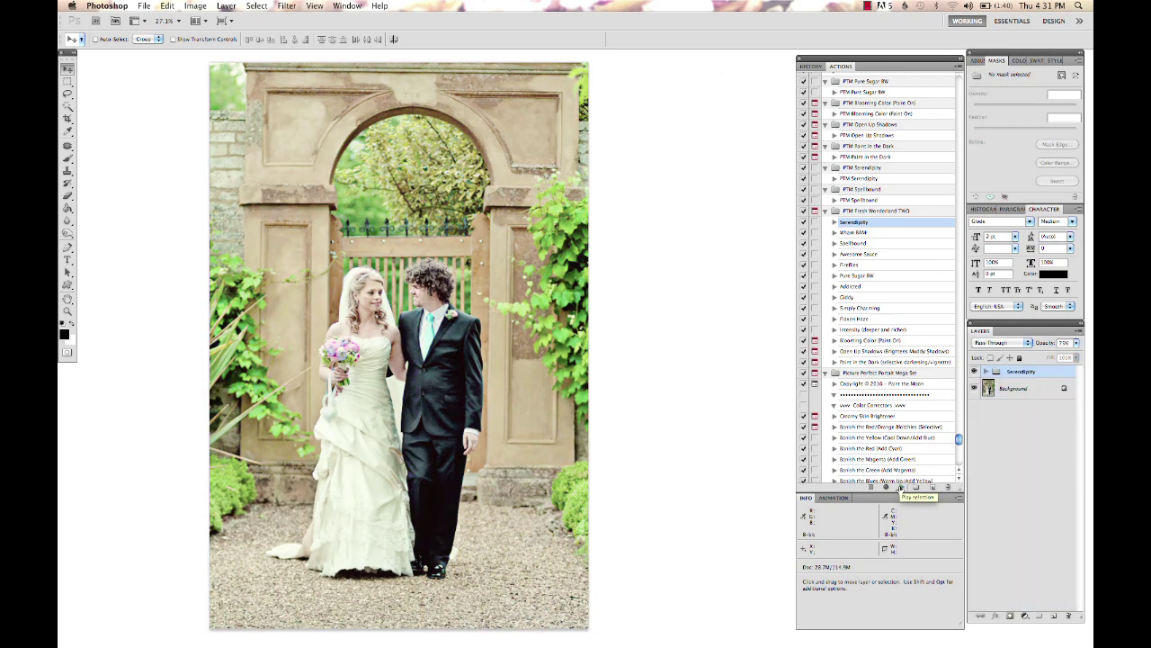
{"action": "left_click", "coordinate": [986, 370]}
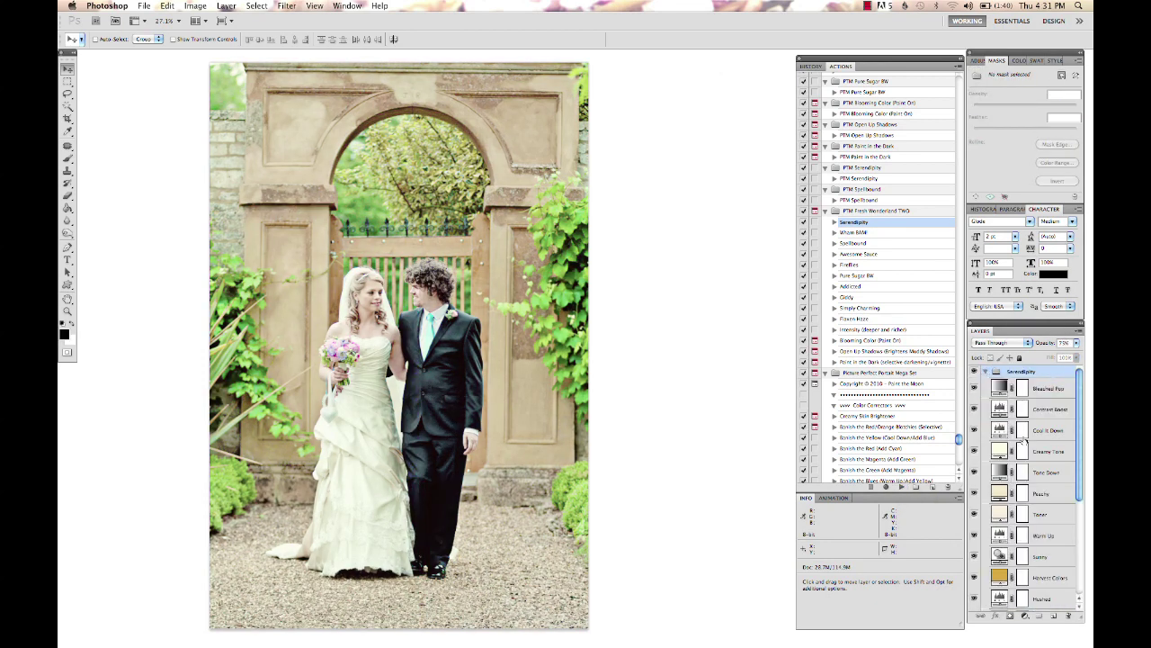
{"action": "scroll", "coordinate": [1023, 438], "scroll_direction": "up", "scroll_amount": 1}
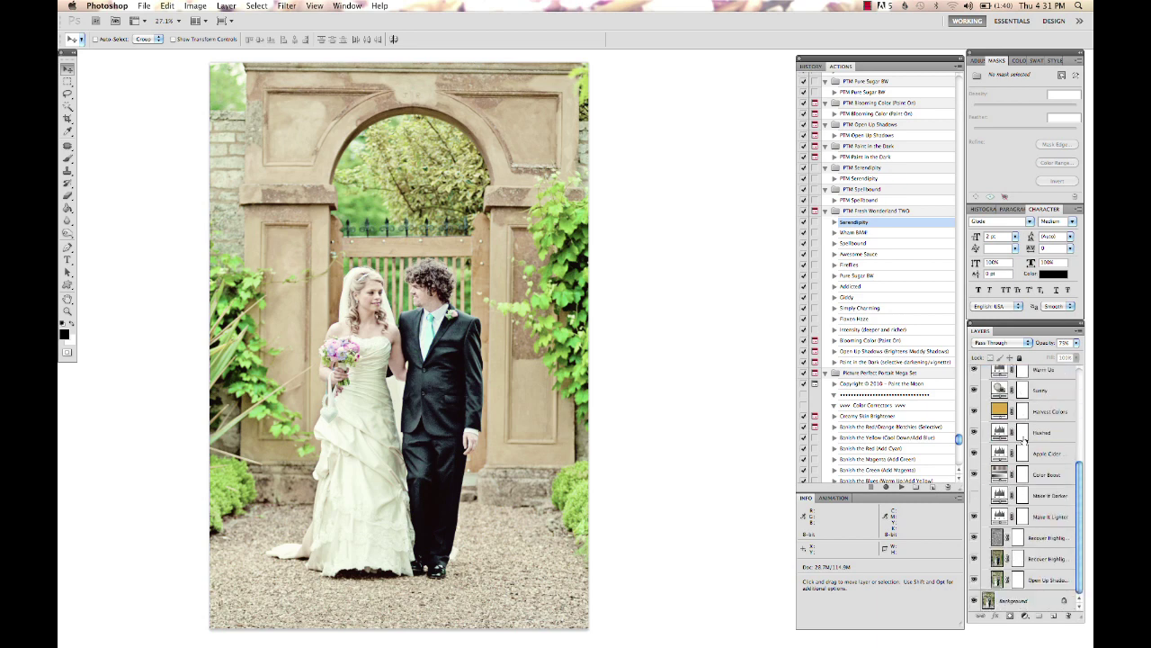
{"action": "left_click", "coordinate": [973, 518]}
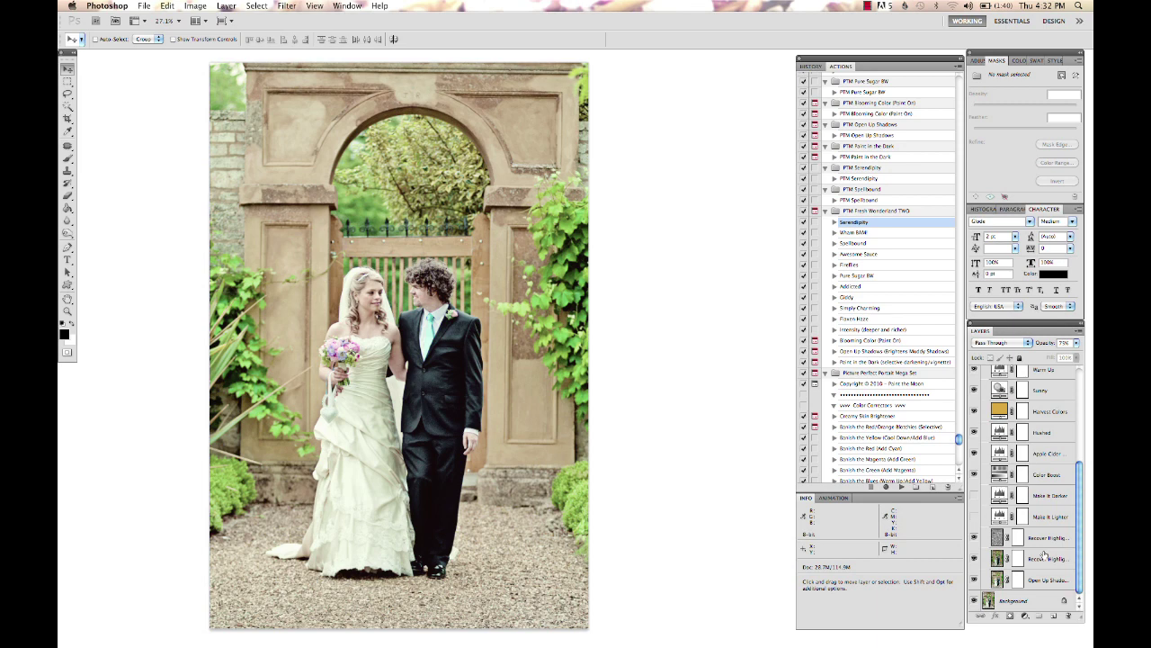
Raise Open Up Shadows to about 50% opacity, then collapse and hide the Serendipity group
{"action": "scroll", "coordinate": [1034, 448], "scroll_direction": "up", "scroll_amount": 1}
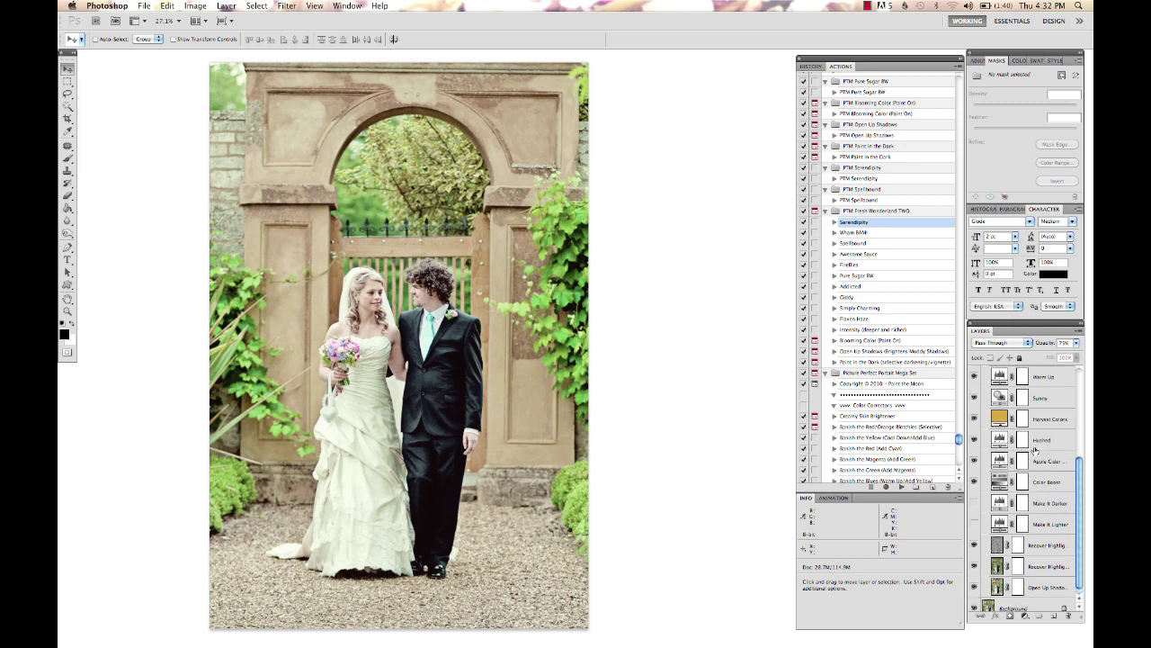
{"action": "scroll", "coordinate": [1034, 450], "scroll_direction": "down", "scroll_amount": 1}
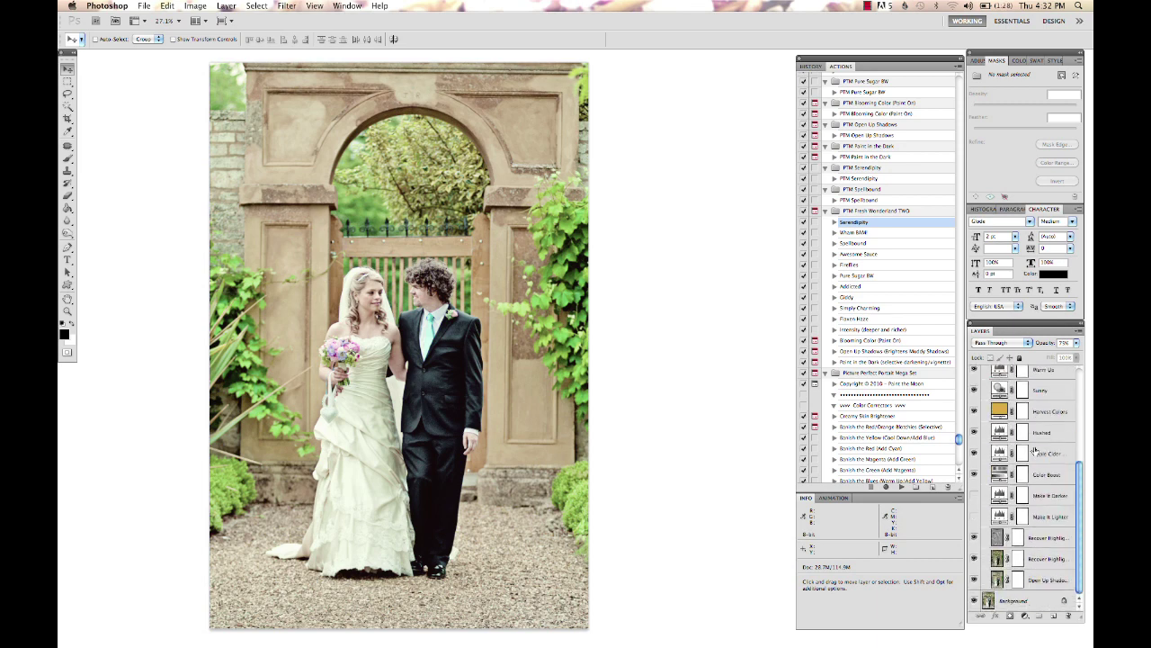
{"action": "left_click", "coordinate": [1016, 581]}
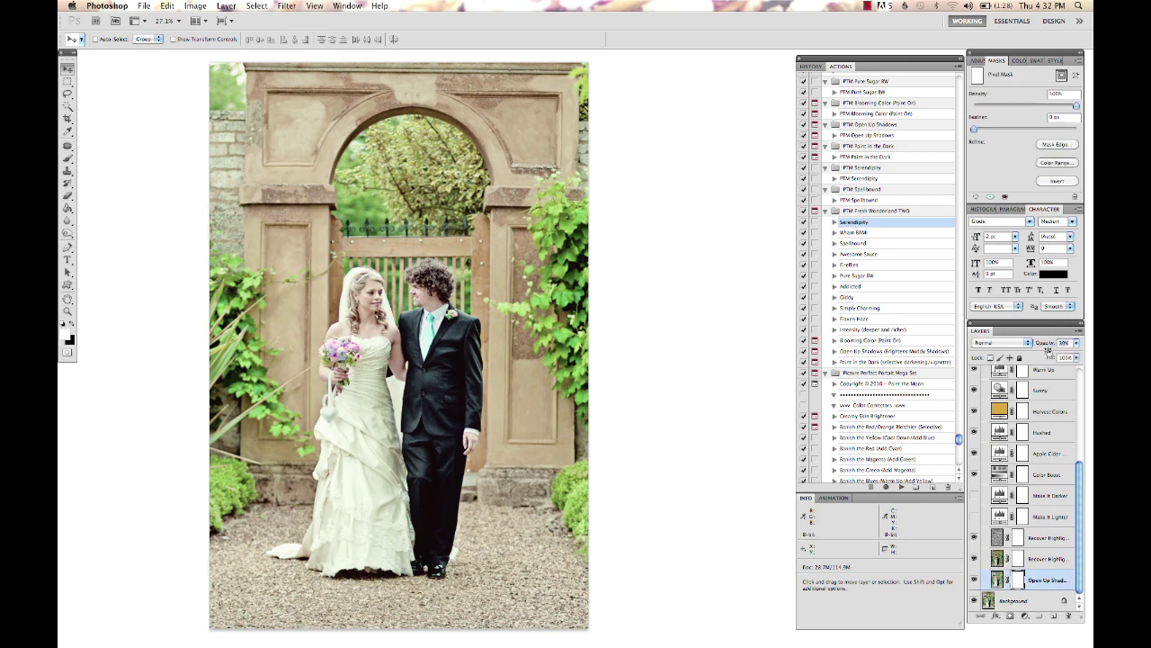
{"action": "mouse_move", "coordinate": [1048, 350]}
{"action": "left_mouse_down"}
{"action": "mouse_move", "coordinate": [1068, 353]}
{"action": "mouse_move", "coordinate": [1056, 356]}
{"action": "left_mouse_up"}
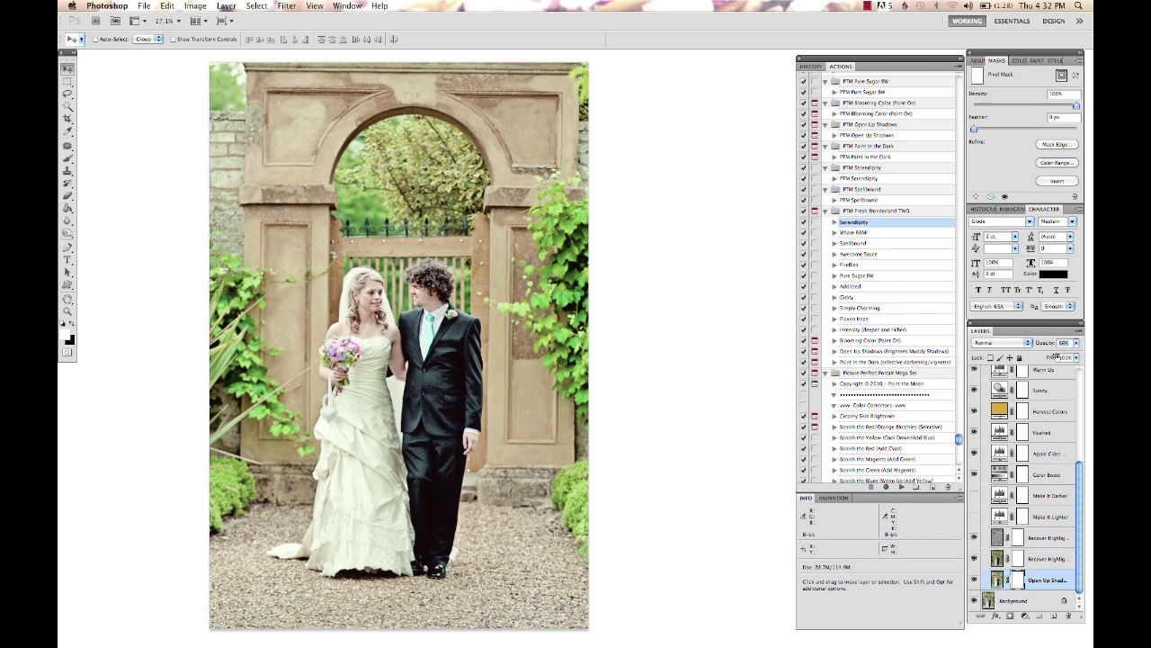
{"action": "scroll", "coordinate": [1034, 460], "scroll_direction": "up", "scroll_amount": 5}
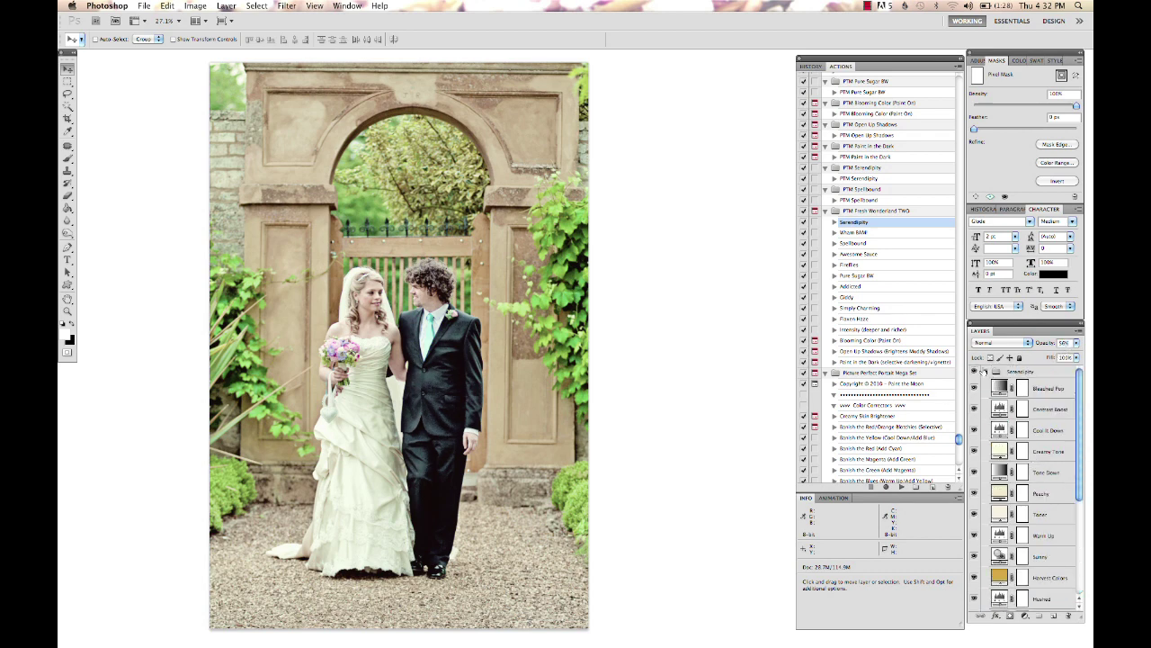
{"action": "left_click", "coordinate": [986, 372]}
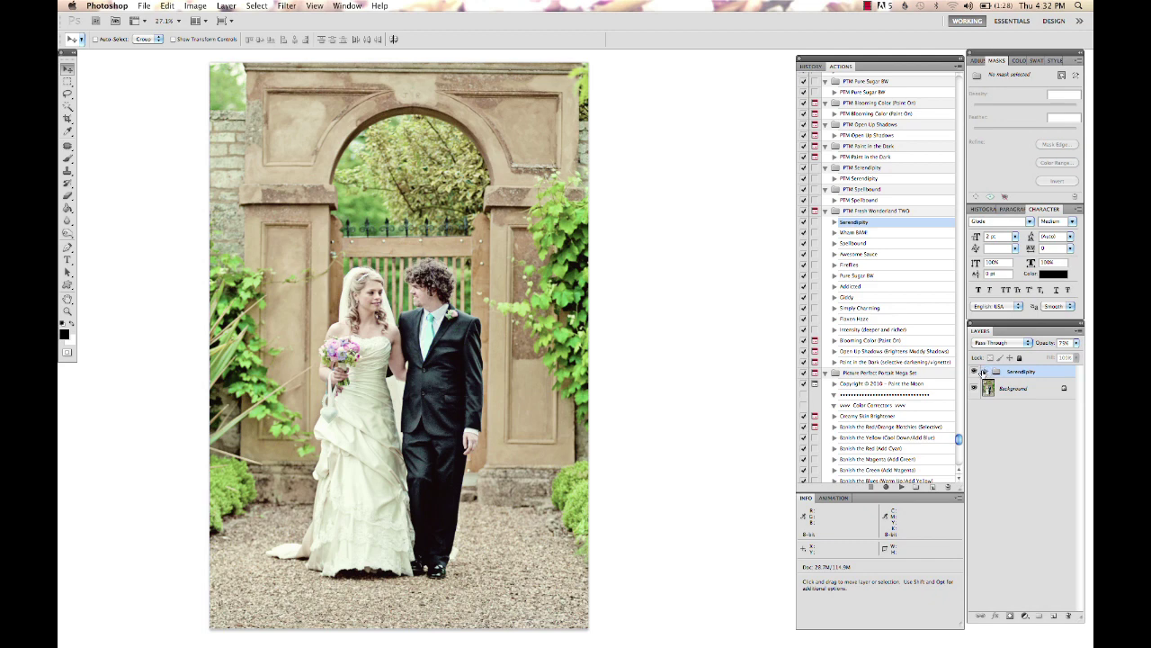
{"action": "left_click", "coordinate": [974, 372]}
Show the Serendipity group again and flatten the image, discarding hidden layers
{"action": "left_click", "coordinate": [974, 372]}
{"action": "right_click", "coordinate": [1017, 389]}
{"action": "left_click", "coordinate": [983, 470]}
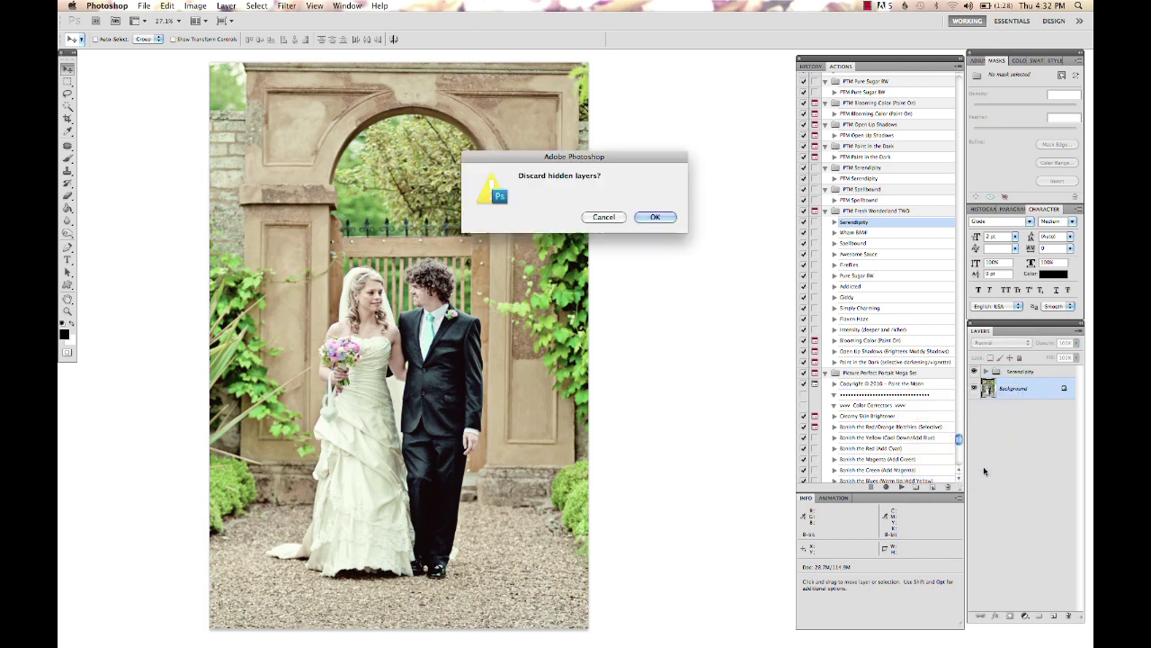
{"action": "left_click", "coordinate": [655, 217]}
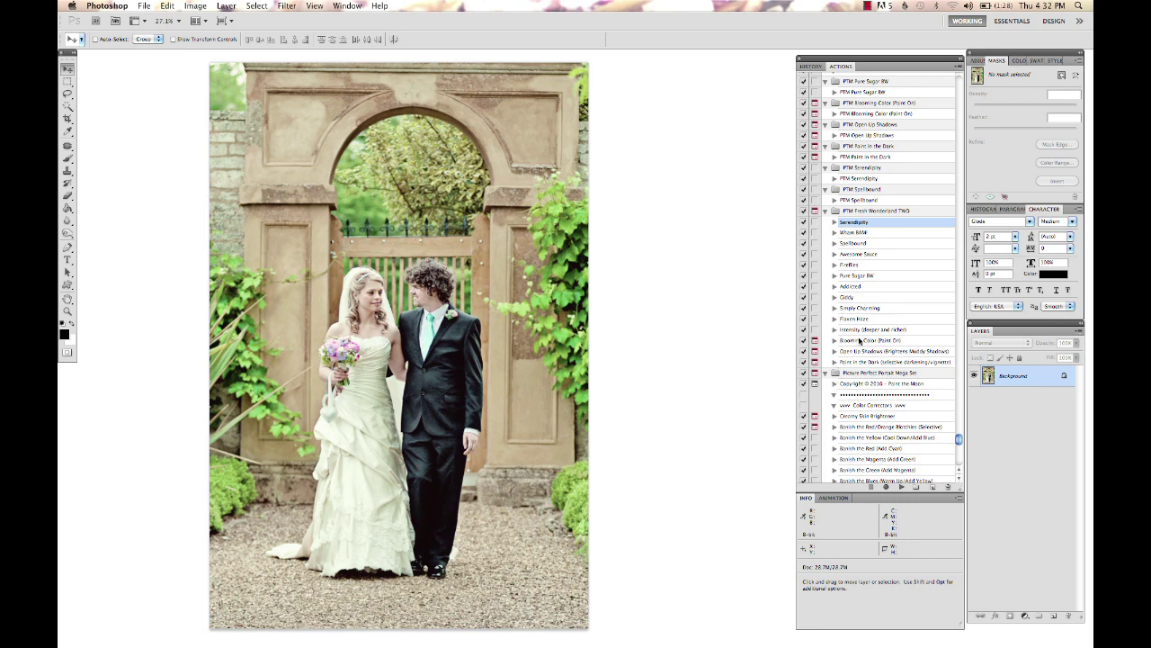
Run the Blooming Color (Paint On) action and make the mask brush much smaller
{"action": "left_click", "coordinate": [860, 341]}
{"action": "left_click", "coordinate": [901, 486]}
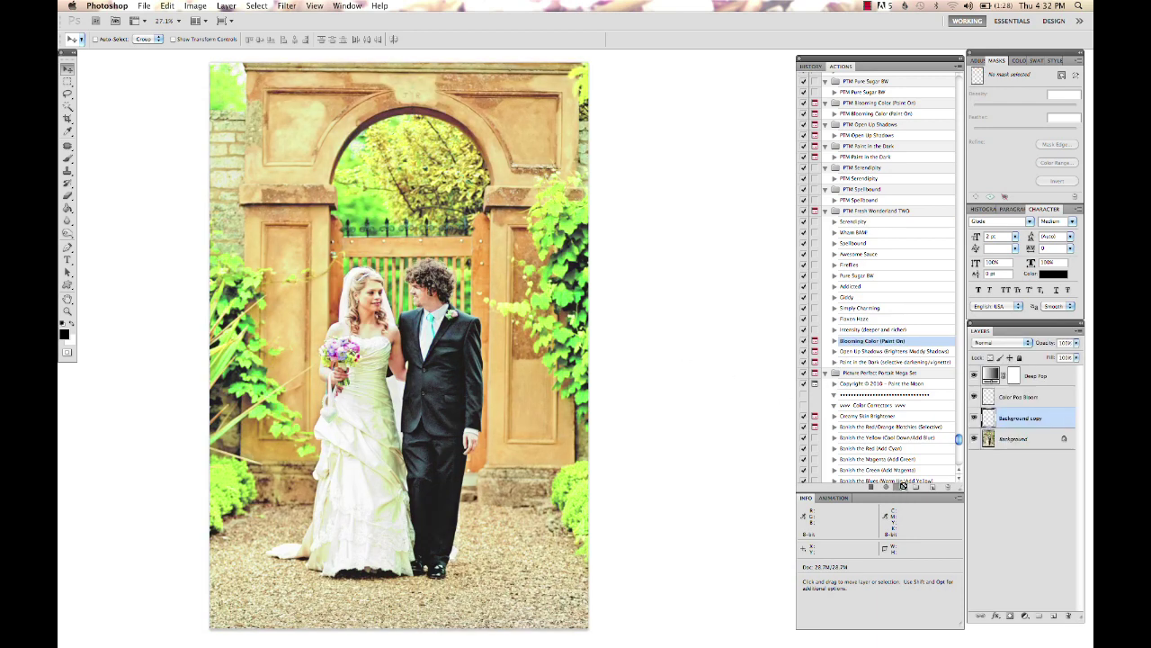
{"action": "left_click", "coordinate": [651, 247]}
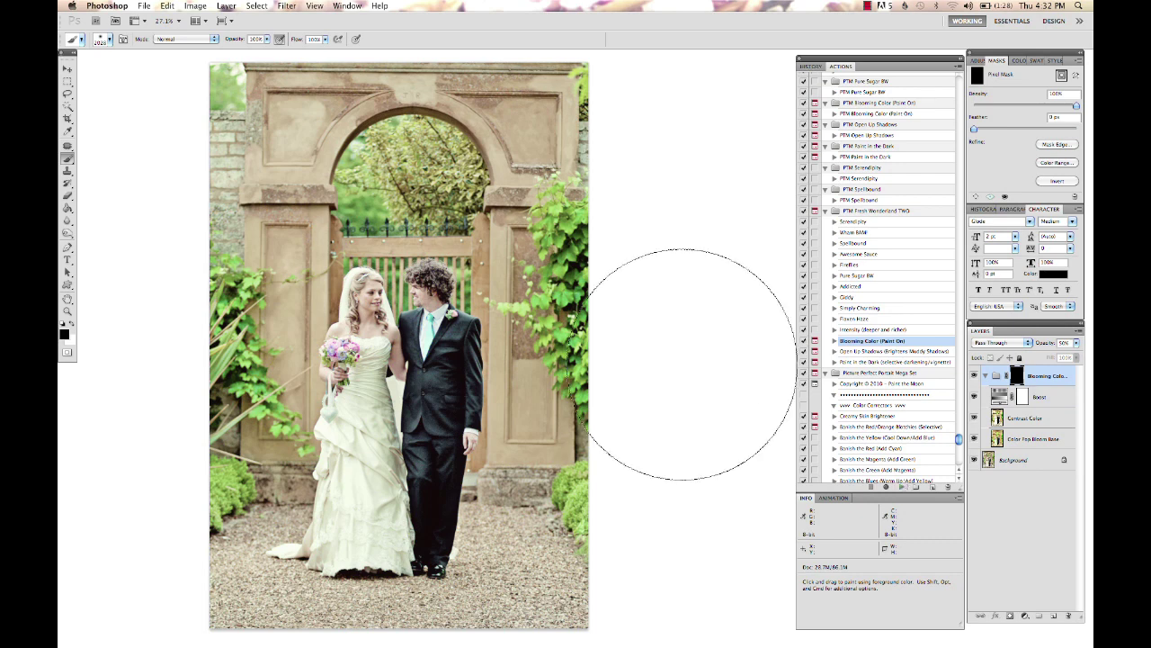
{"action": "right_click", "coordinate": [540, 308]}
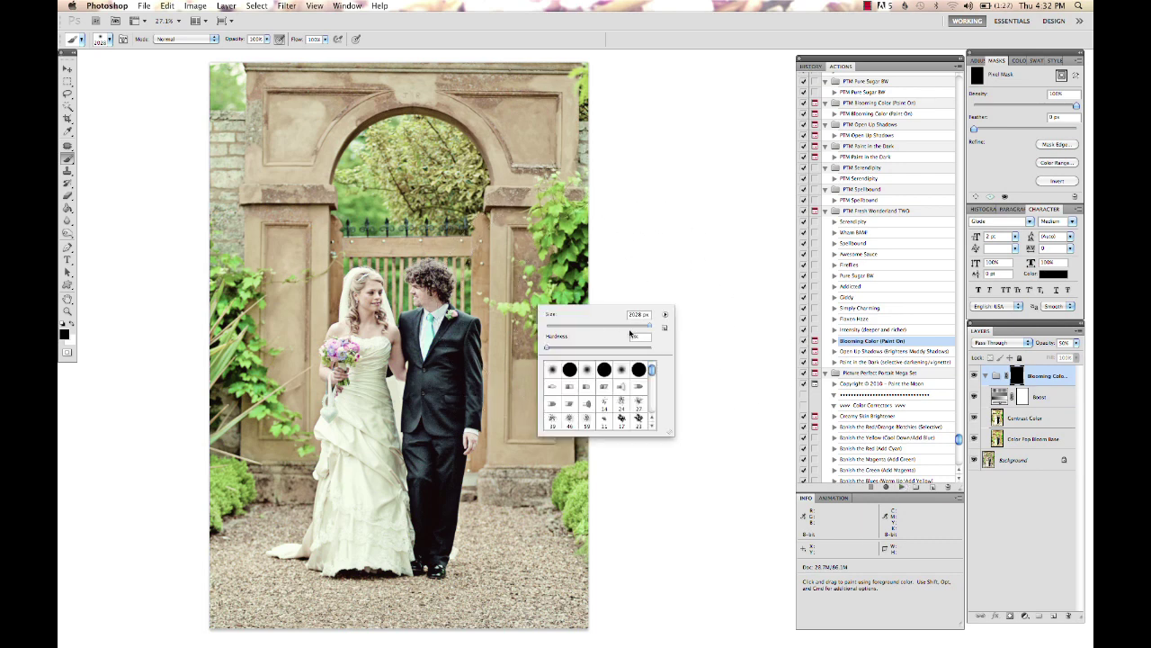
{"action": "left_click", "coordinate": [635, 326]}
{"action": "key", "text": "Return"}
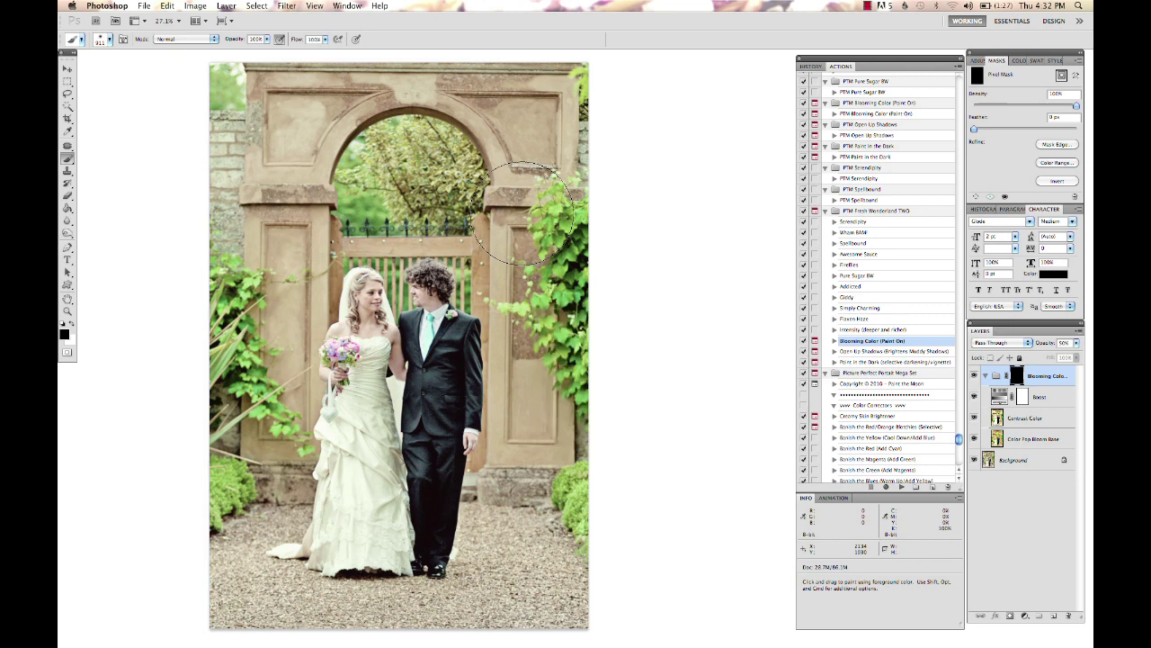
Paint white on the mask over the right and left ivy and arch foliage, brush 168 px
{"action": "key", "text": "x"}
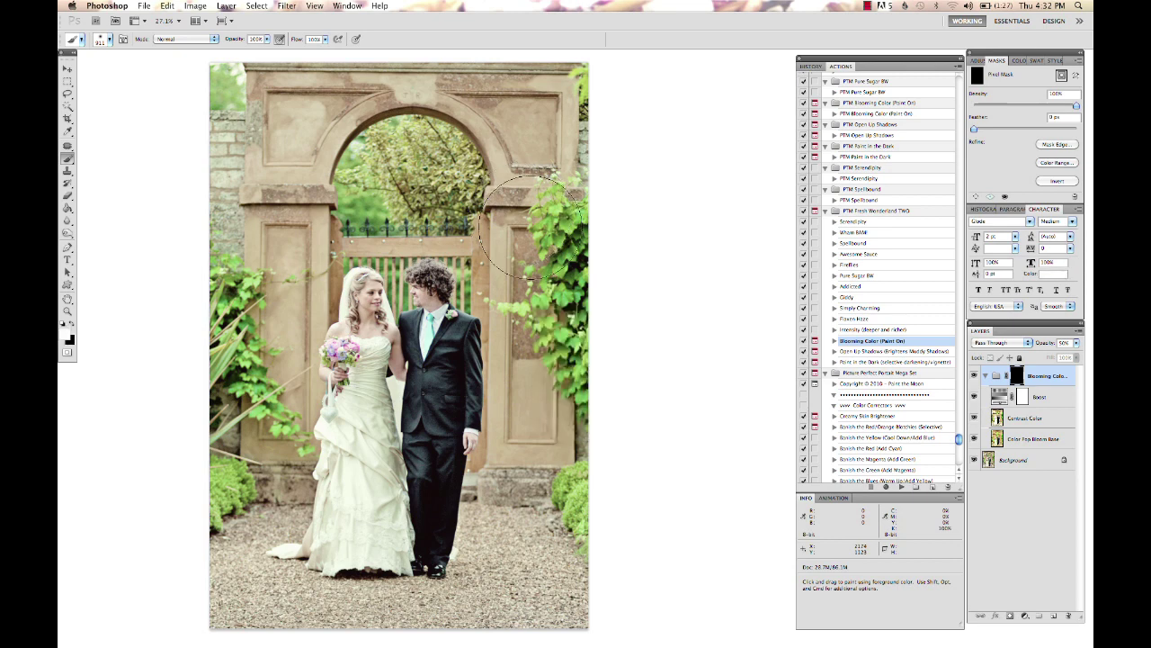
{"action": "mouse_move", "coordinate": [522, 213]}
{"action": "left_mouse_down"}
{"action": "mouse_move", "coordinate": [585, 216]}
{"action": "mouse_move", "coordinate": [576, 315]}
{"action": "mouse_move", "coordinate": [596, 501]}
{"action": "mouse_move", "coordinate": [596, 458]}
{"action": "left_mouse_up"}
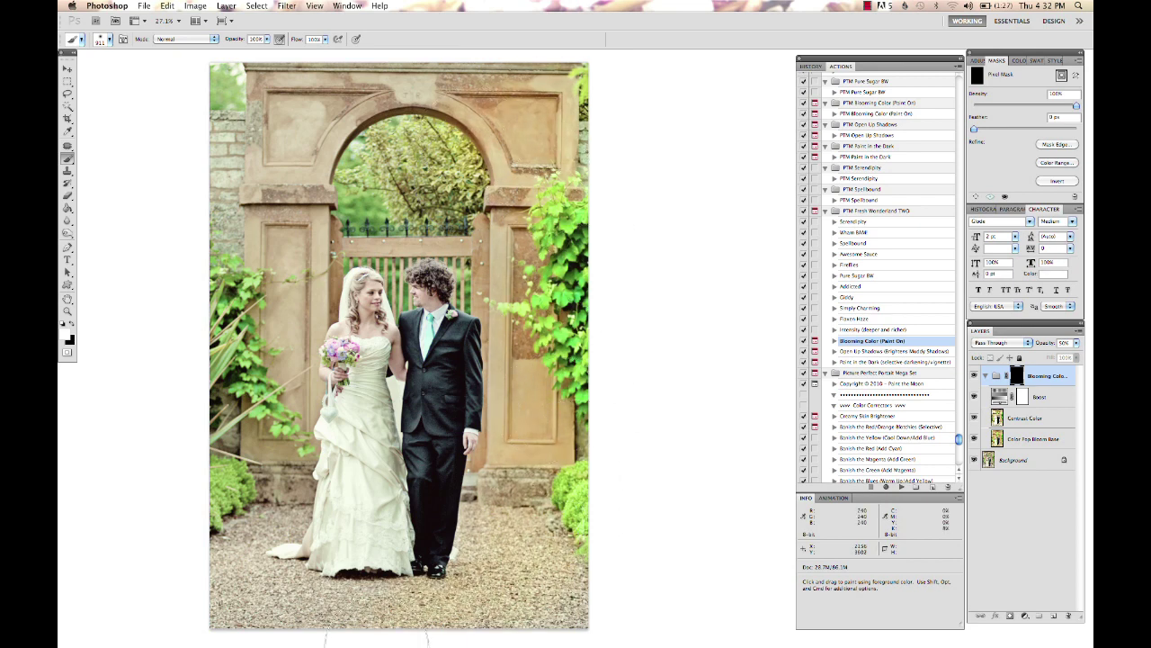
{"action": "mouse_move", "coordinate": [238, 418]}
{"action": "left_mouse_down"}
{"action": "mouse_move", "coordinate": [252, 324]}
{"action": "mouse_move", "coordinate": [328, 229]}
{"action": "mouse_move", "coordinate": [400, 171]}
{"action": "mouse_move", "coordinate": [376, 169]}
{"action": "left_mouse_up"}
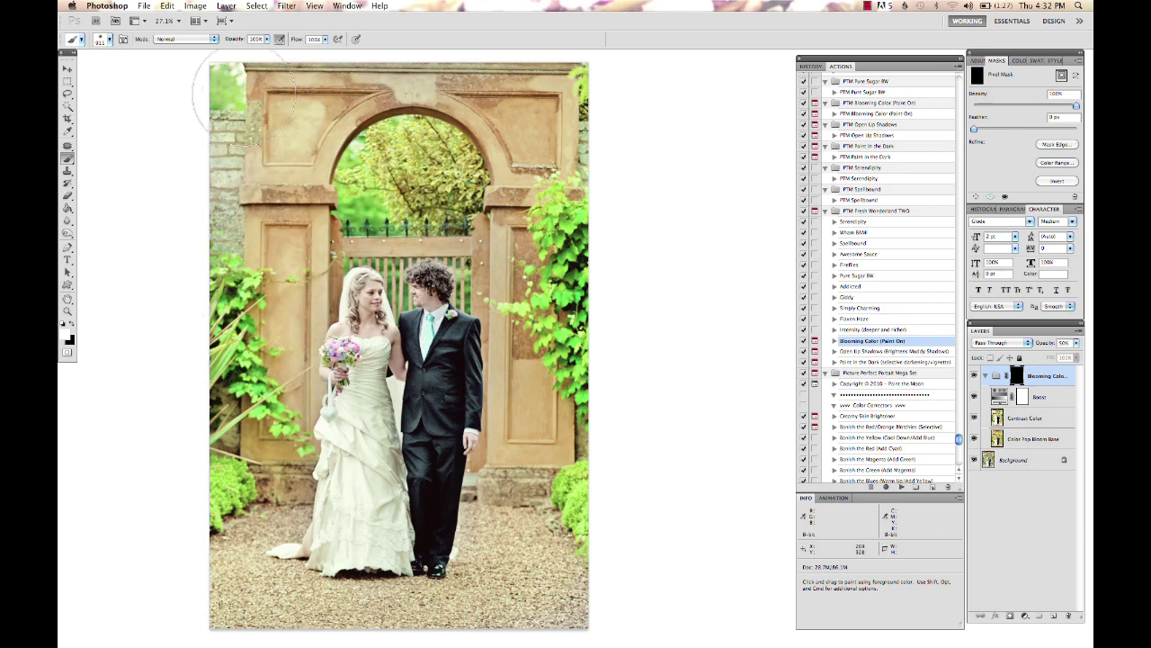
{"action": "right_click", "coordinate": [448, 315]}
{"action": "left_click_drag", "start_coordinate": [545, 338], "coordinate": [530, 336]}
{"action": "left_click", "coordinate": [352, 357]}
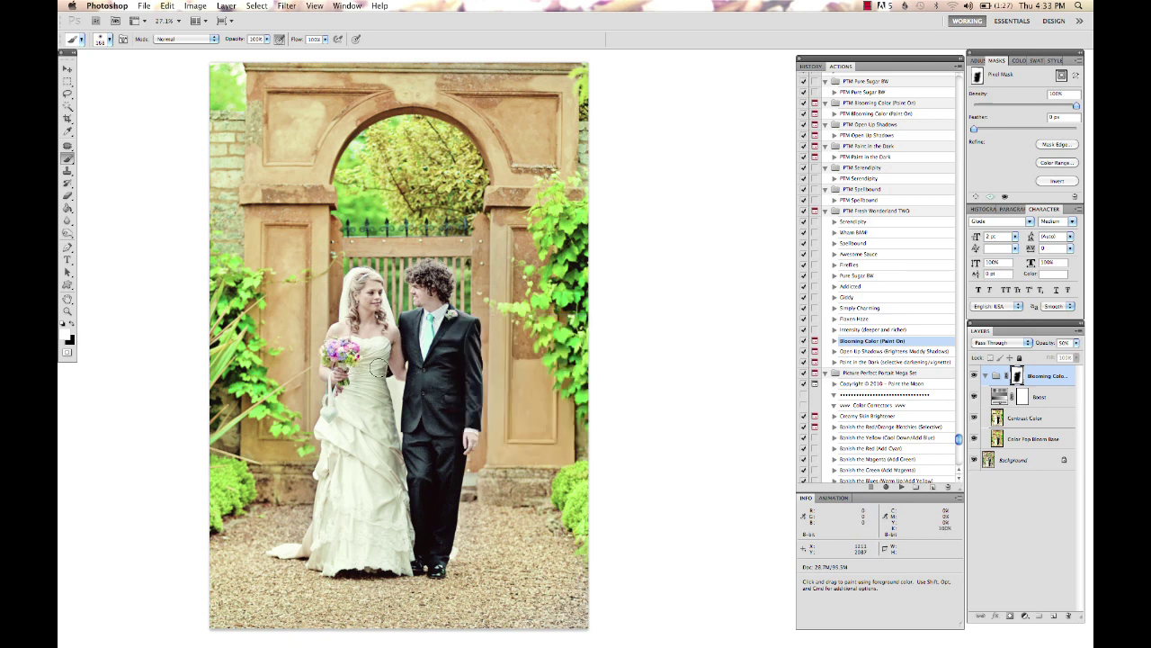
{"action": "key", "text": "x"}
{"action": "key", "text": "x"}
Set the Blooming Color group to 20% opacity and flatten the image
{"action": "left_click", "coordinate": [986, 375]}
{"action": "left_click_drag", "start_coordinate": [1051, 347], "coordinate": [1035, 352]}
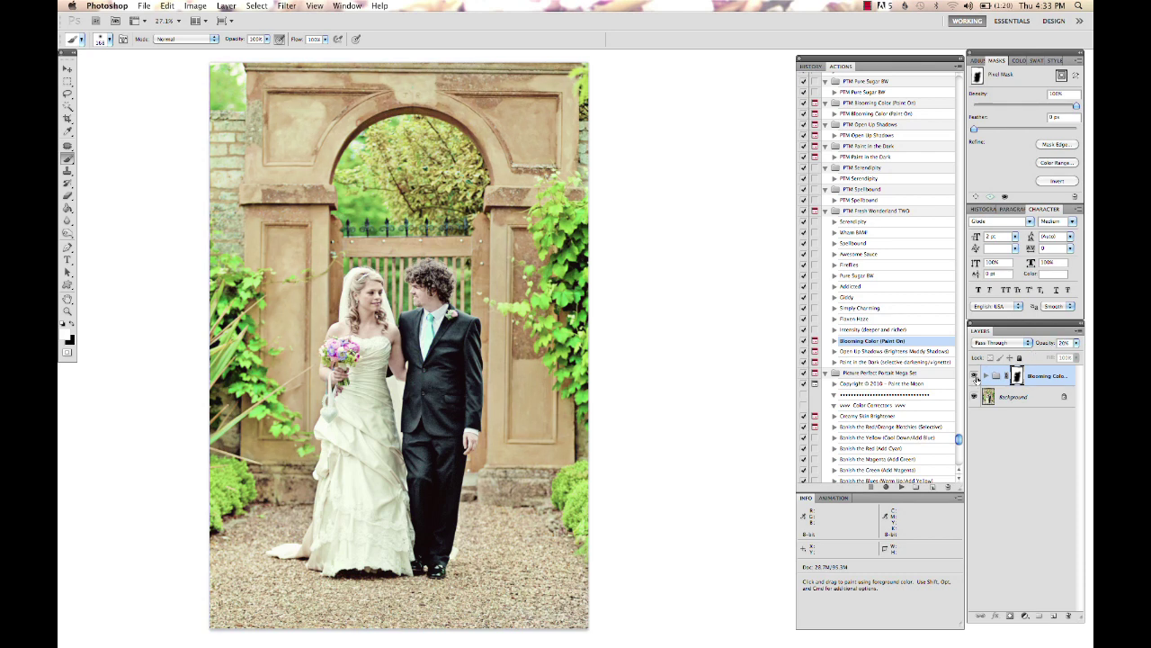
{"action": "right_click", "coordinate": [1016, 394]}
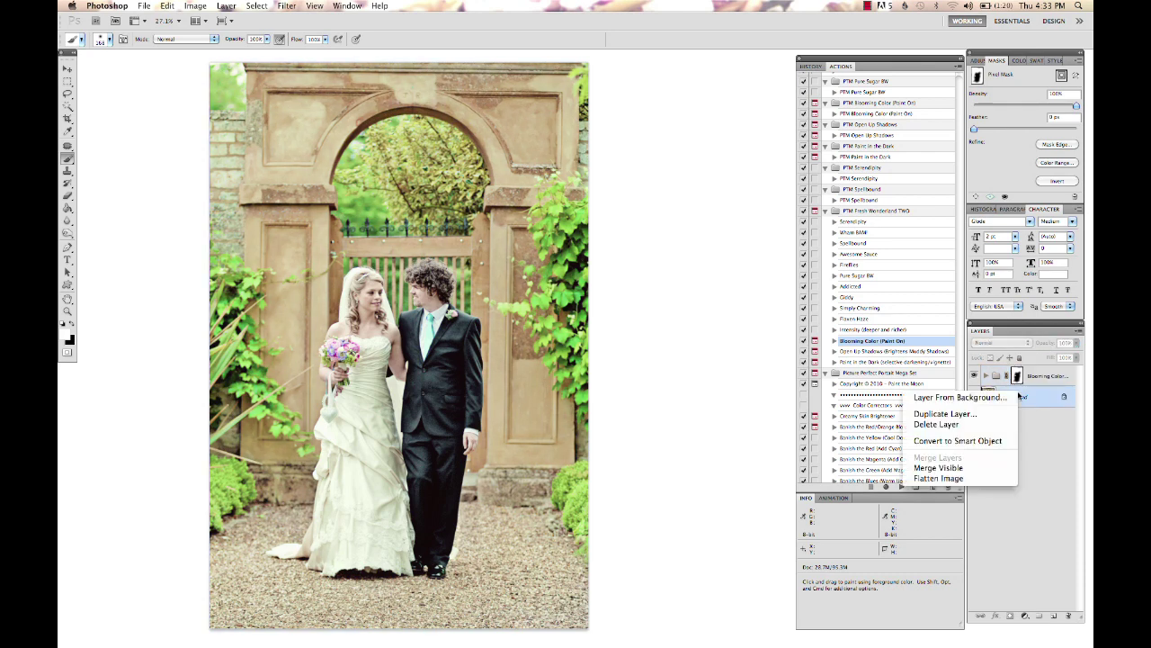
{"action": "left_click", "coordinate": [996, 478]}
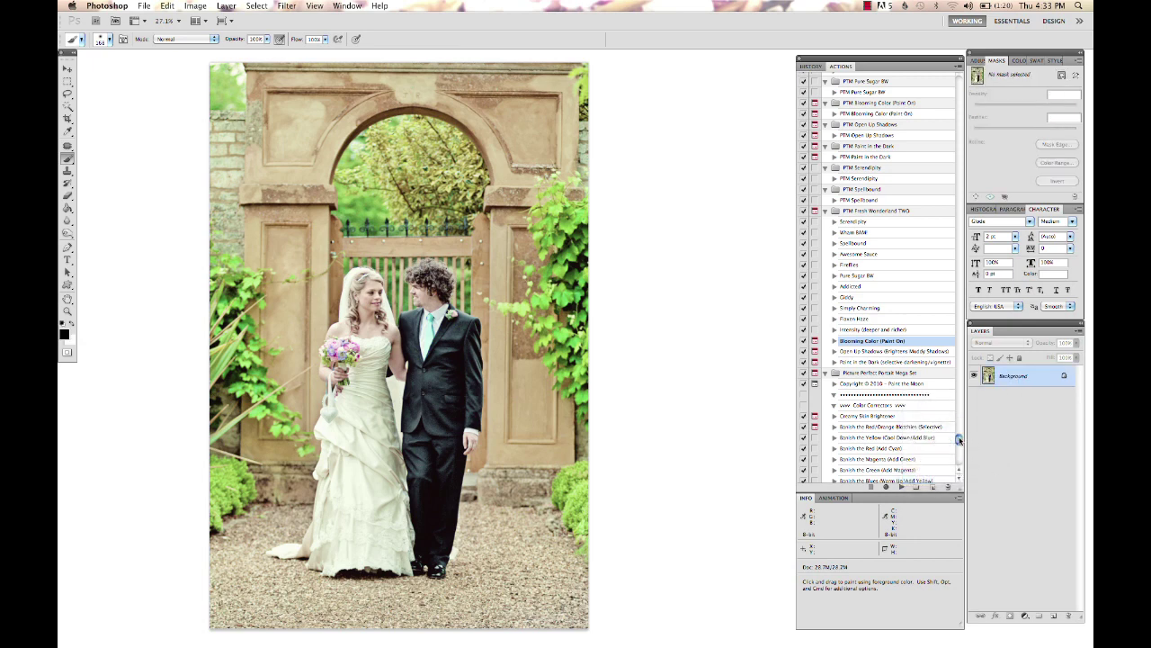
{"action": "left_click", "coordinate": [896, 363]}
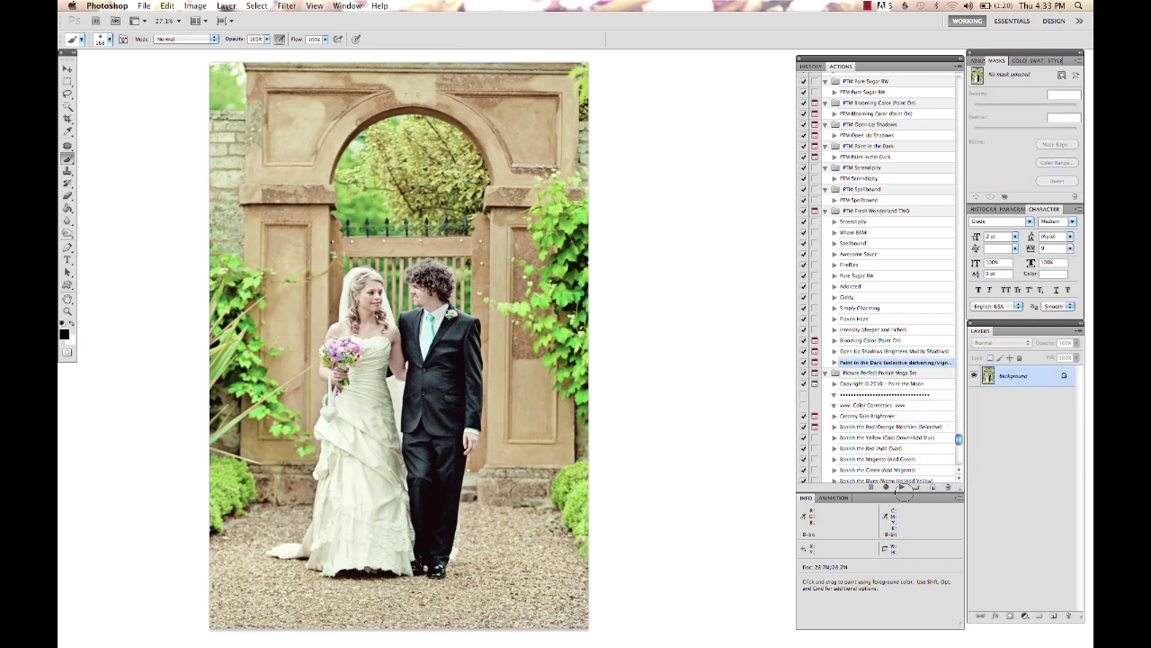
Run Paint in the Dark and paint the Deepen mask over the top of the arch
{"action": "left_click", "coordinate": [903, 487]}
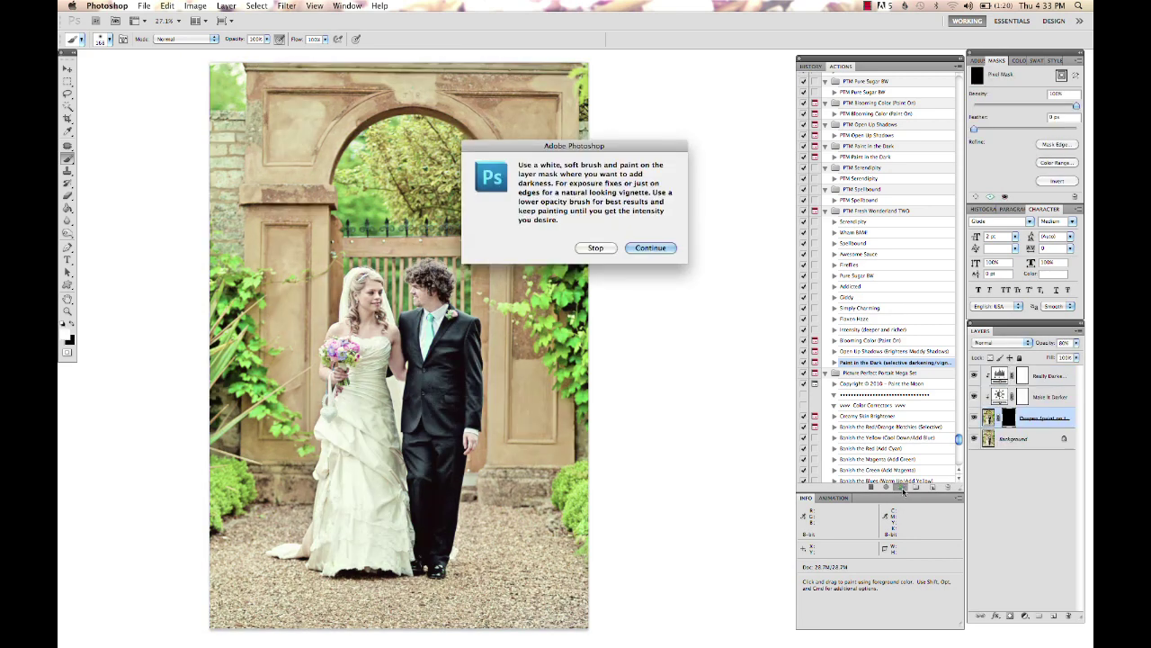
{"action": "key", "text": "Return"}
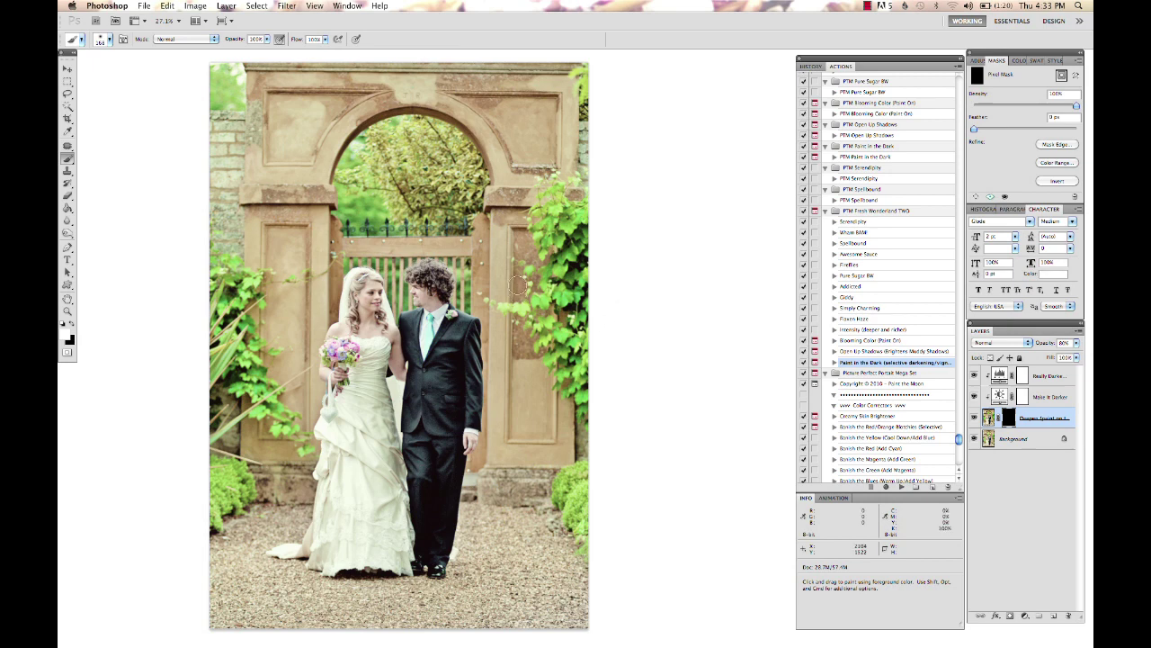
{"action": "key", "text": "]"}
{"action": "key", "text": "]"}
{"action": "key", "text": "]"}
{"action": "key", "text": "]"}
{"action": "key", "text": "]"}
{"action": "key", "text": "]"}
{"action": "key", "text": "]"}
{"action": "key", "text": "]"}
{"action": "key", "text": "]"}
{"action": "mouse_move", "coordinate": [540, 148]}
{"action": "left_mouse_down"}
{"action": "mouse_move", "coordinate": [509, 142]}
{"action": "mouse_move", "coordinate": [544, 111]}
{"action": "mouse_move", "coordinate": [517, 69]}
{"action": "mouse_move", "coordinate": [283, 115]}
{"action": "mouse_move", "coordinate": [208, 143]}
{"action": "mouse_move", "coordinate": [196, 304]}
{"action": "mouse_move", "coordinate": [113, 442]}
{"action": "mouse_move", "coordinate": [159, 603]}
{"action": "mouse_move", "coordinate": [322, 646]}
{"action": "mouse_move", "coordinate": [531, 634]}
{"action": "mouse_move", "coordinate": [627, 456]}
{"action": "mouse_move", "coordinate": [597, 420]}
{"action": "mouse_move", "coordinate": [609, 226]}
{"action": "mouse_move", "coordinate": [573, 206]}
{"action": "mouse_move", "coordinate": [605, 109]}
{"action": "mouse_move", "coordinate": [239, 166]}
{"action": "mouse_move", "coordinate": [190, 216]}
{"action": "mouse_move", "coordinate": [227, 305]}
{"action": "mouse_move", "coordinate": [177, 385]}
{"action": "mouse_move", "coordinate": [164, 490]}
{"action": "mouse_move", "coordinate": [204, 556]}
{"action": "mouse_move", "coordinate": [235, 562]}
{"action": "mouse_move", "coordinate": [624, 497]}
{"action": "mouse_move", "coordinate": [608, 496]}
{"action": "mouse_move", "coordinate": [556, 433]}
{"action": "mouse_move", "coordinate": [533, 479]}
{"action": "mouse_move", "coordinate": [556, 432]}
{"action": "mouse_move", "coordinate": [399, 360]}
{"action": "left_mouse_up"}
{"action": "key", "text": "x"}
{"action": "key", "text": "bracketleft"}
{"action": "key", "text": "bracketleft"}
{"action": "key", "text": "bracketleft"}
{"action": "key", "text": "bracketleft"}
{"action": "key", "text": "bracketleft"}
{"action": "key", "text": "bracketleft"}
{"action": "key", "text": "bracketleft"}
{"action": "key", "text": "bracketleft"}
{"action": "key", "text": "bracketleft"}
{"action": "key", "text": "bracketleft"}
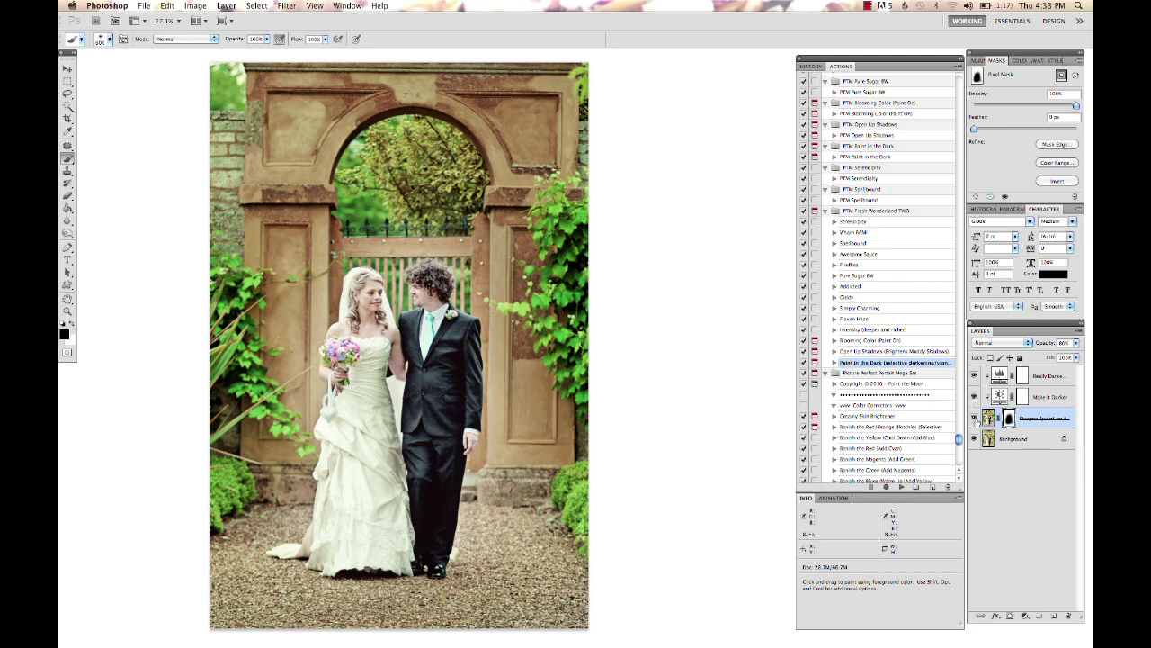
Lower the Deepen layer to 45% opacity, comparing it on and off, then flatten the image
{"action": "left_click", "coordinate": [975, 419]}
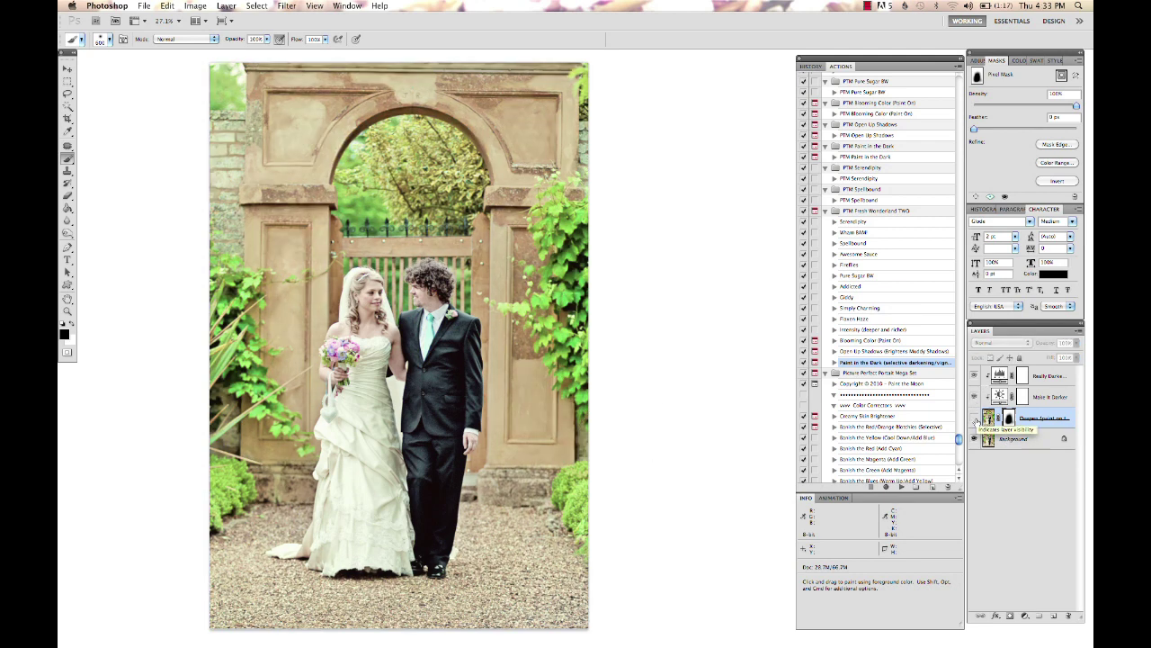
{"action": "left_click", "coordinate": [975, 418]}
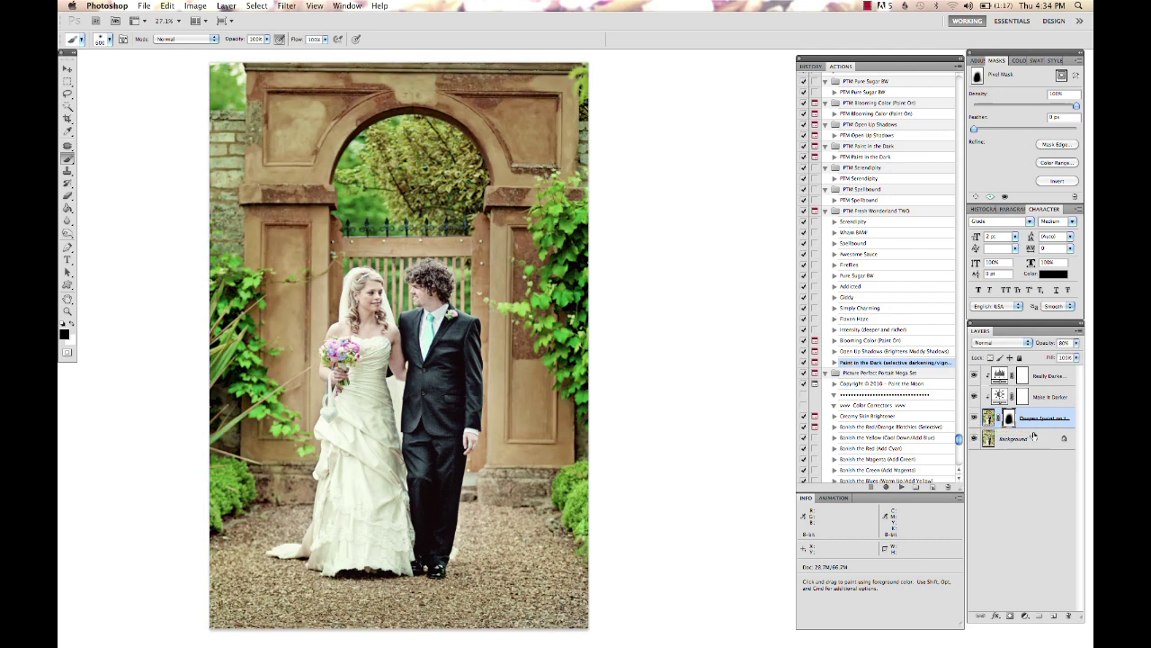
{"action": "left_click_drag", "start_coordinate": [1047, 342], "coordinate": [1029, 355]}
{"action": "left_click", "coordinate": [974, 419]}
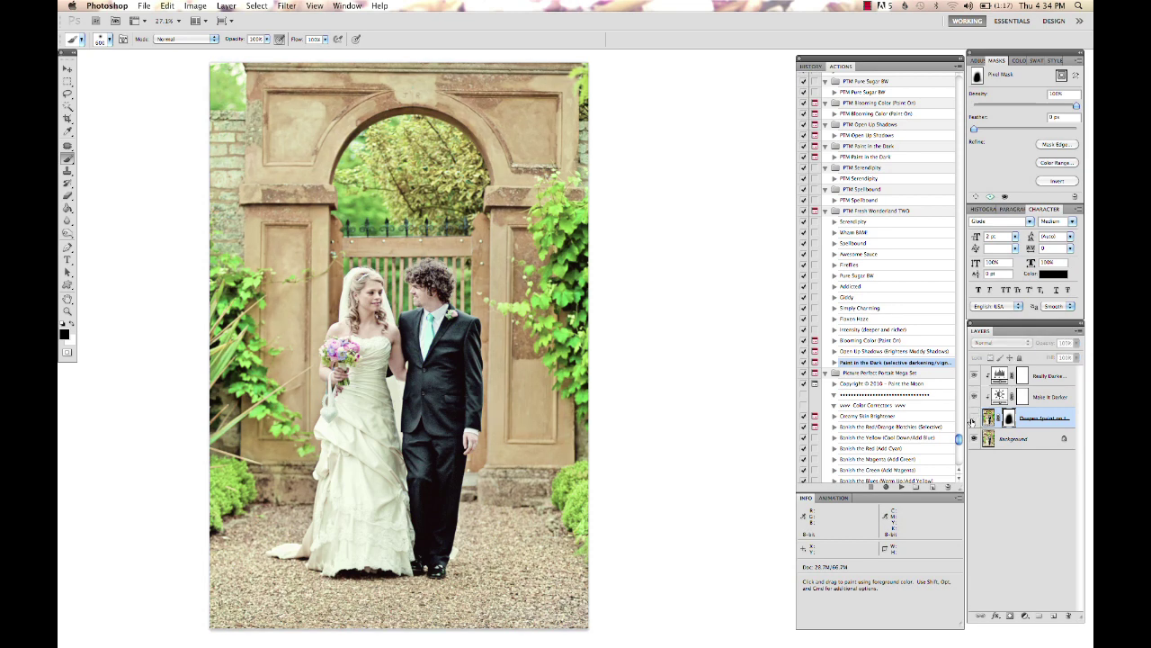
{"action": "left_click", "coordinate": [974, 418]}
{"action": "right_click", "coordinate": [1027, 445]}
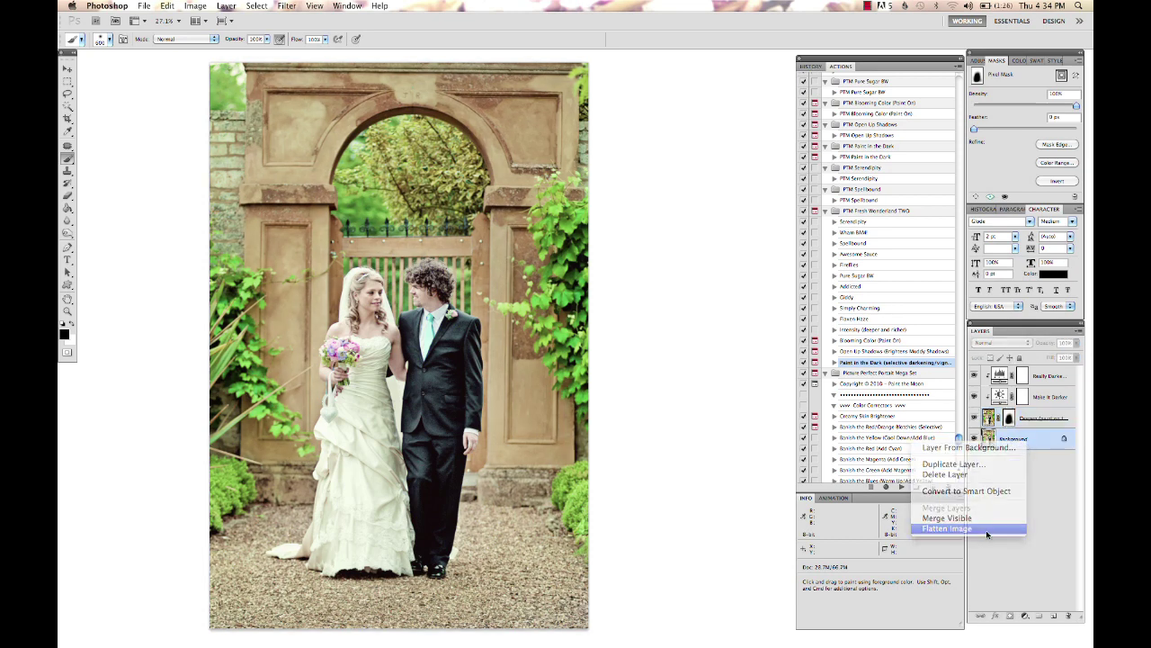
{"action": "left_click", "coordinate": [990, 533]}
In History, compare the original snapshot with the final Flatten Image state twice, ending on the final result
{"action": "left_click", "coordinate": [810, 67]}
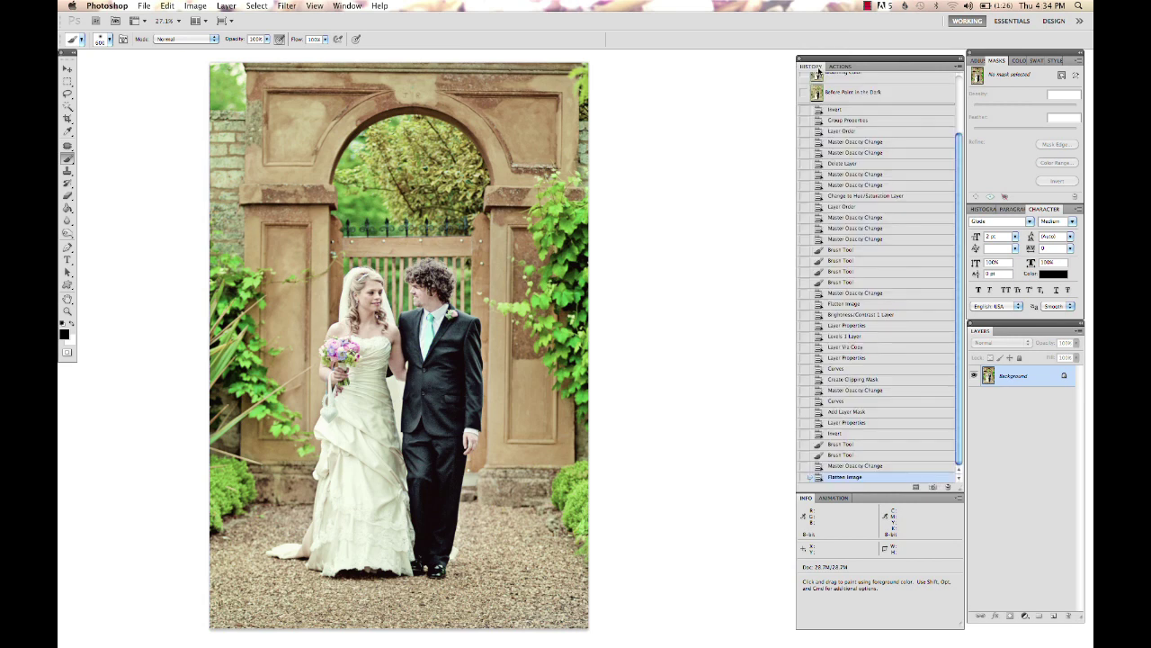
{"action": "scroll", "coordinate": [885, 151], "scroll_direction": "up", "scroll_amount": 5}
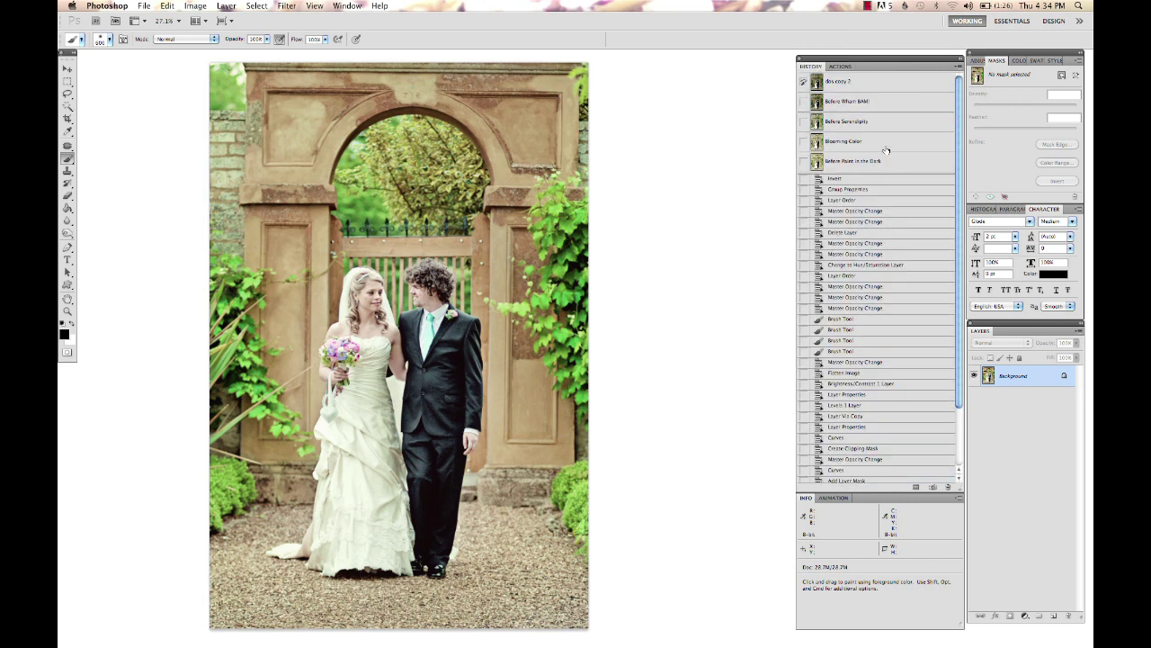
{"action": "left_click", "coordinate": [860, 82]}
{"action": "scroll", "coordinate": [872, 260], "scroll_direction": "down", "scroll_amount": 4}
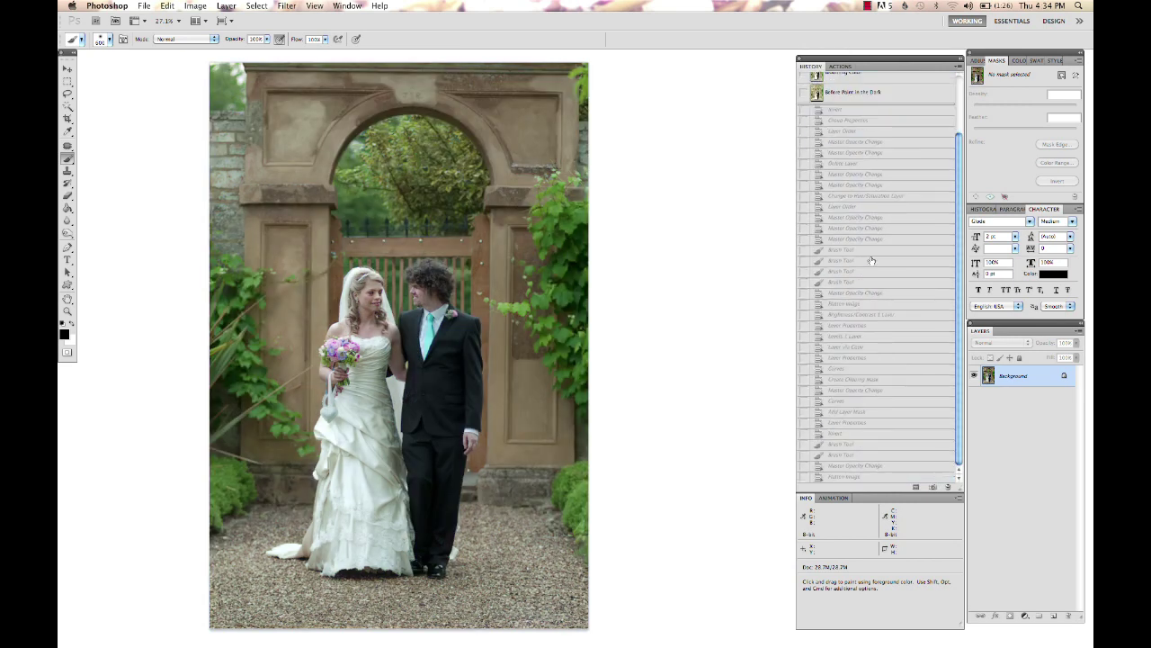
{"action": "left_click", "coordinate": [863, 477]}
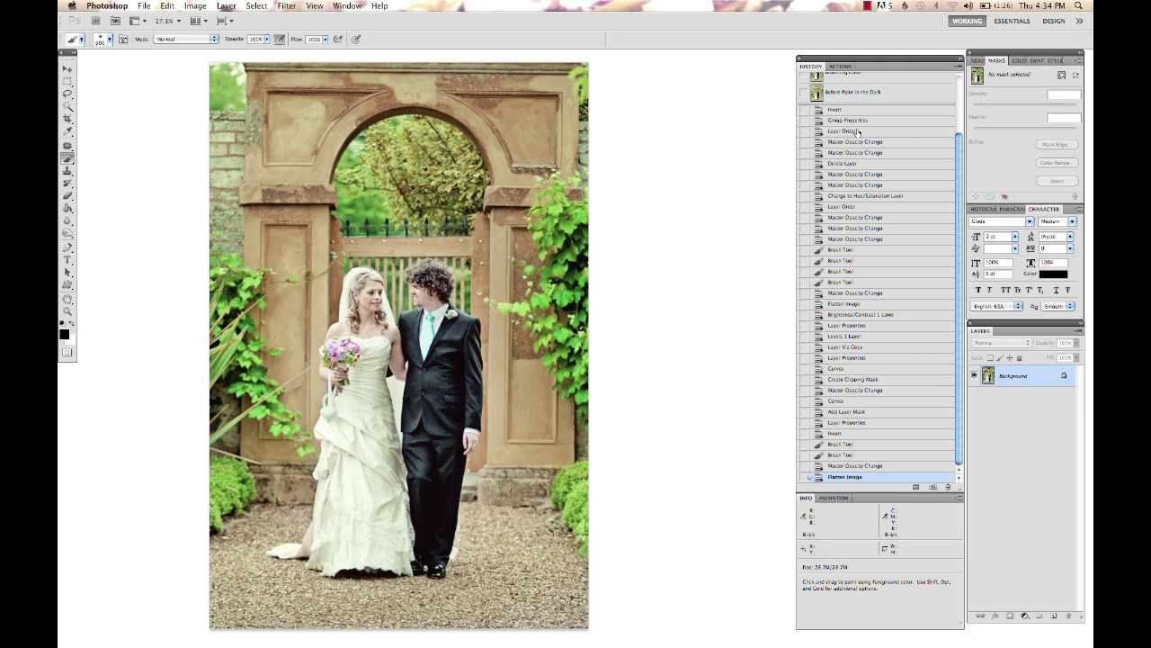
{"action": "scroll", "coordinate": [858, 133], "scroll_direction": "up", "scroll_amount": 5}
{"action": "left_click", "coordinate": [856, 83]}
{"action": "scroll", "coordinate": [868, 298], "scroll_direction": "down", "scroll_amount": 5}
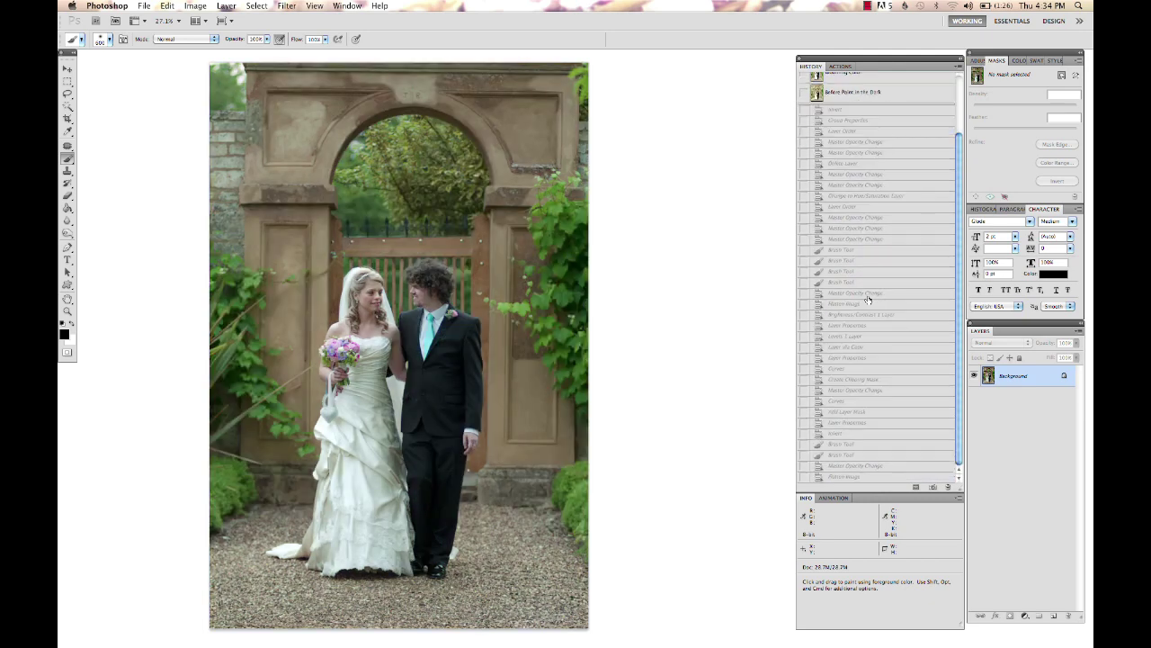
{"action": "left_click", "coordinate": [873, 479]}
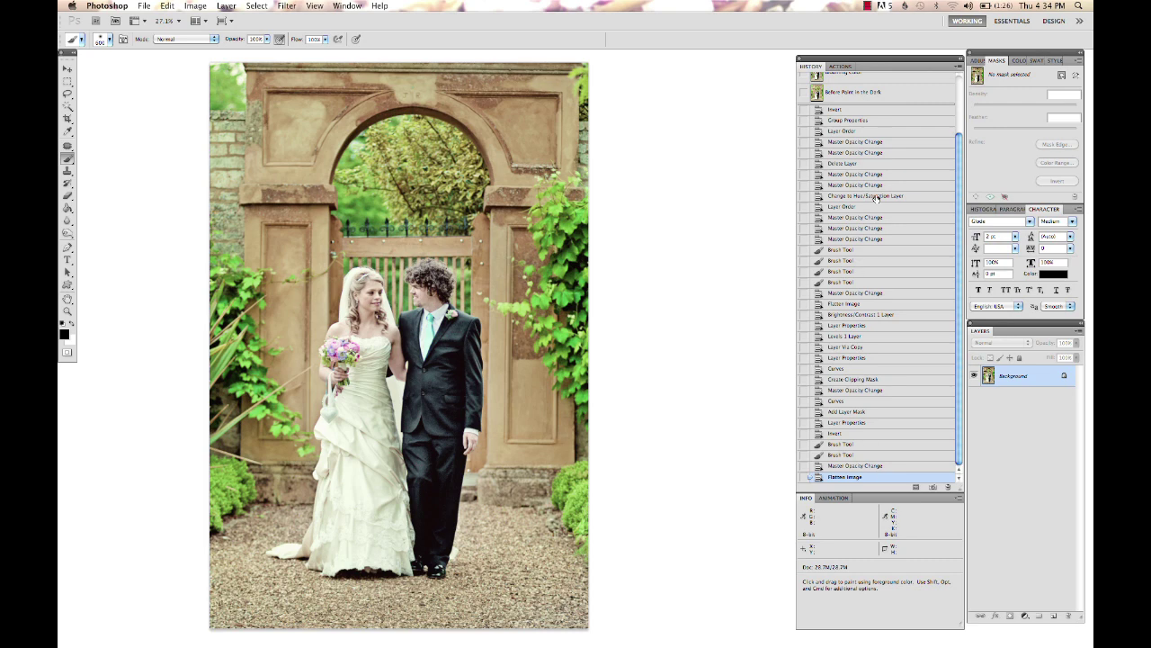
{"action": "key", "text": "v"}
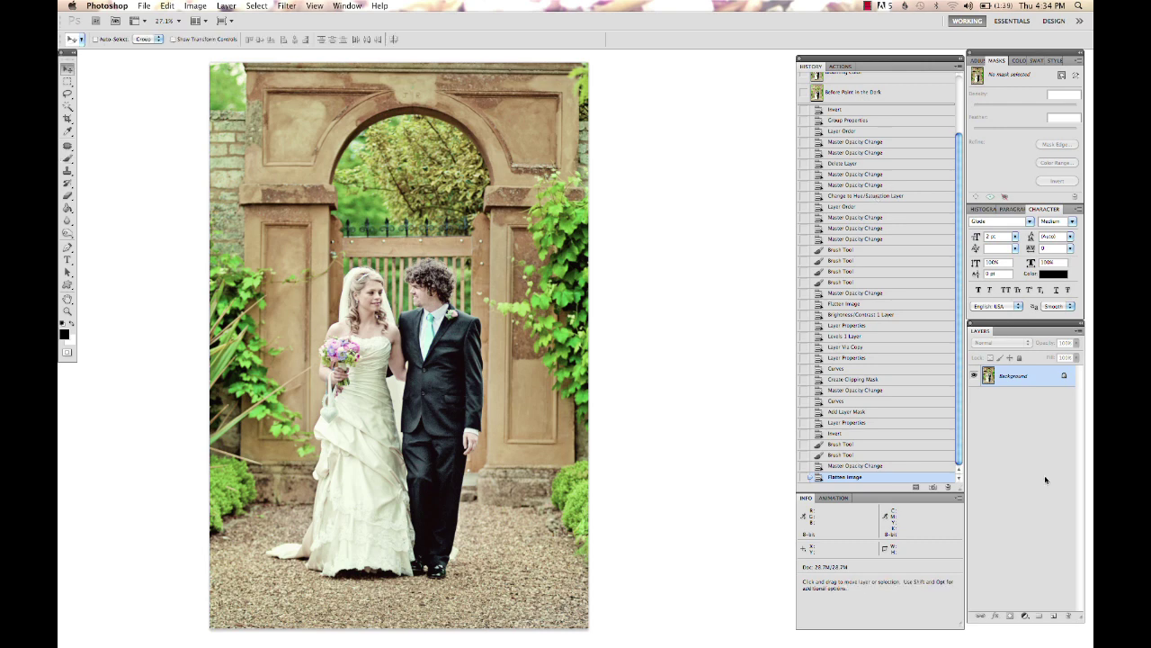